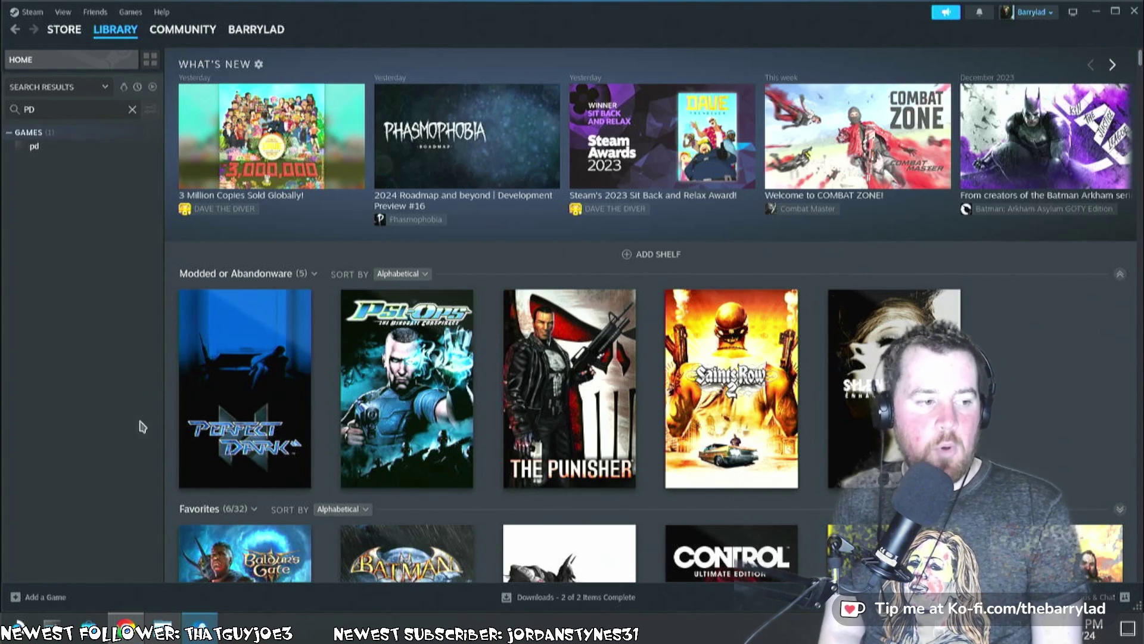
Switch to the browser and review the perfect_dark repository's README for supported ROM versions, implemented features and download links.
{"action": "left_click", "coordinate": [126, 625]}
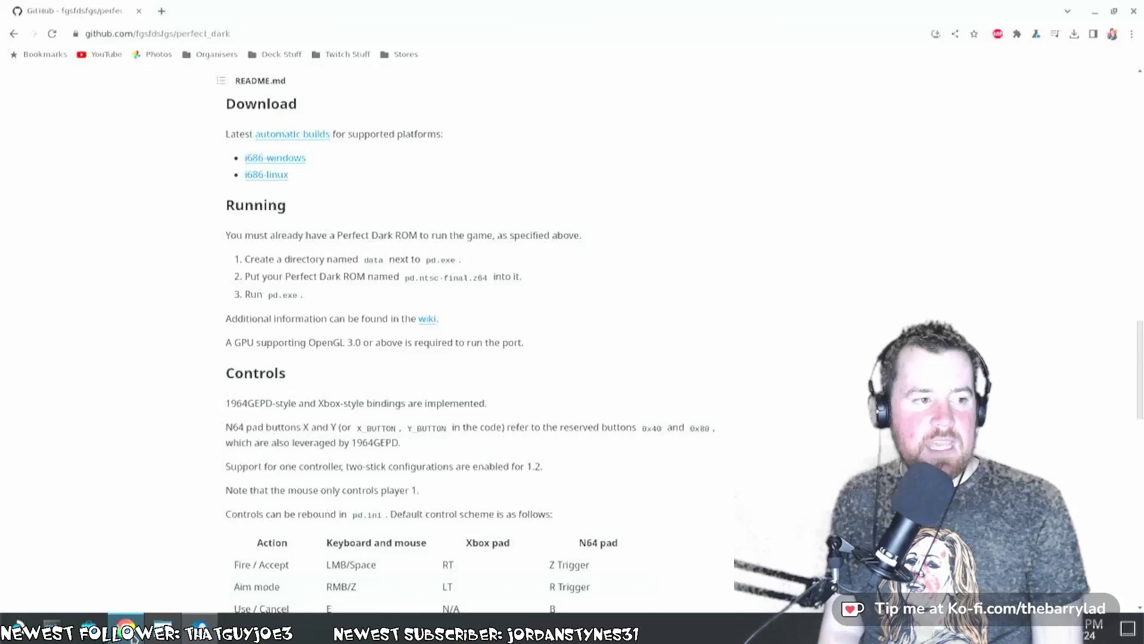
{"action": "scroll", "coordinate": [364, 321], "scroll_direction": "up", "scroll_amount": 5}
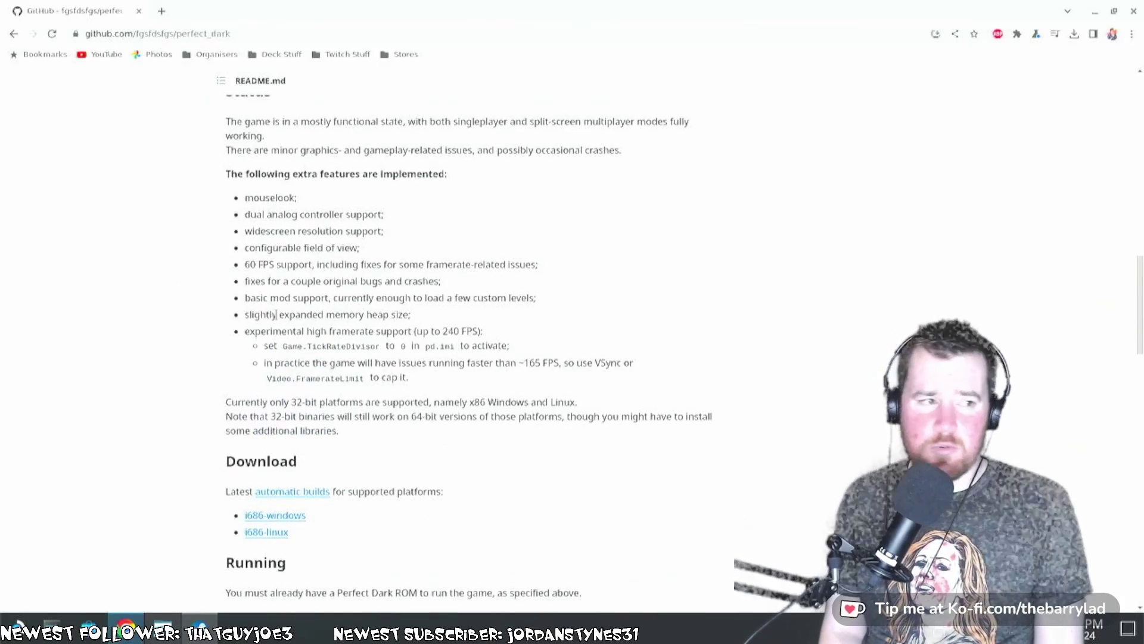
{"action": "scroll", "coordinate": [168, 316], "scroll_direction": "up", "scroll_amount": 6}
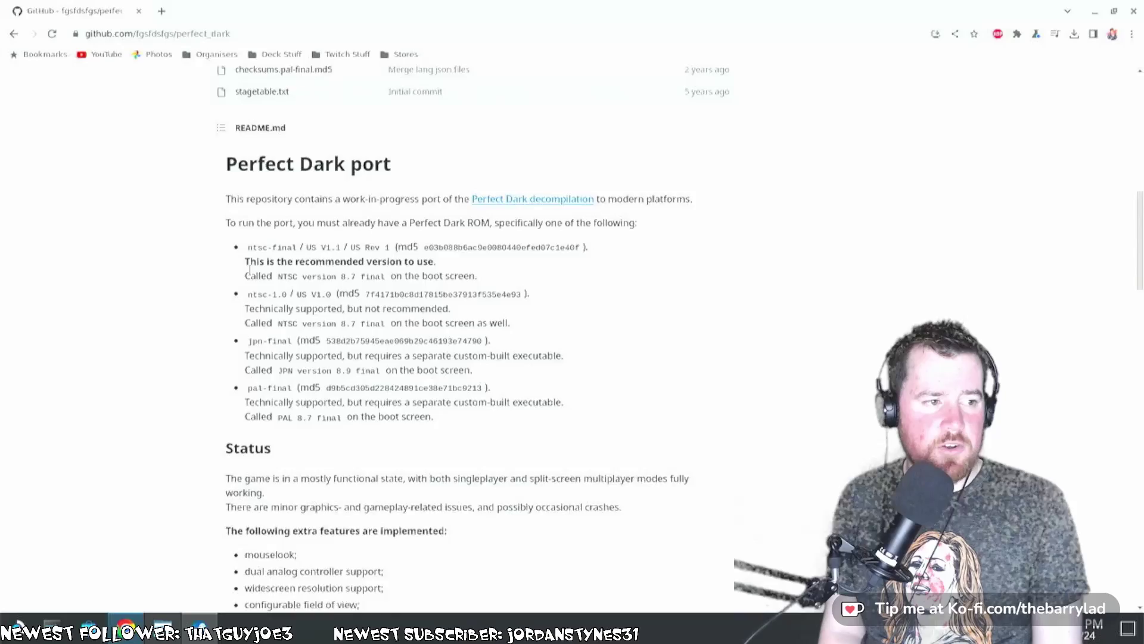
{"action": "scroll", "coordinate": [128, 280], "scroll_direction": "up", "scroll_amount": 8}
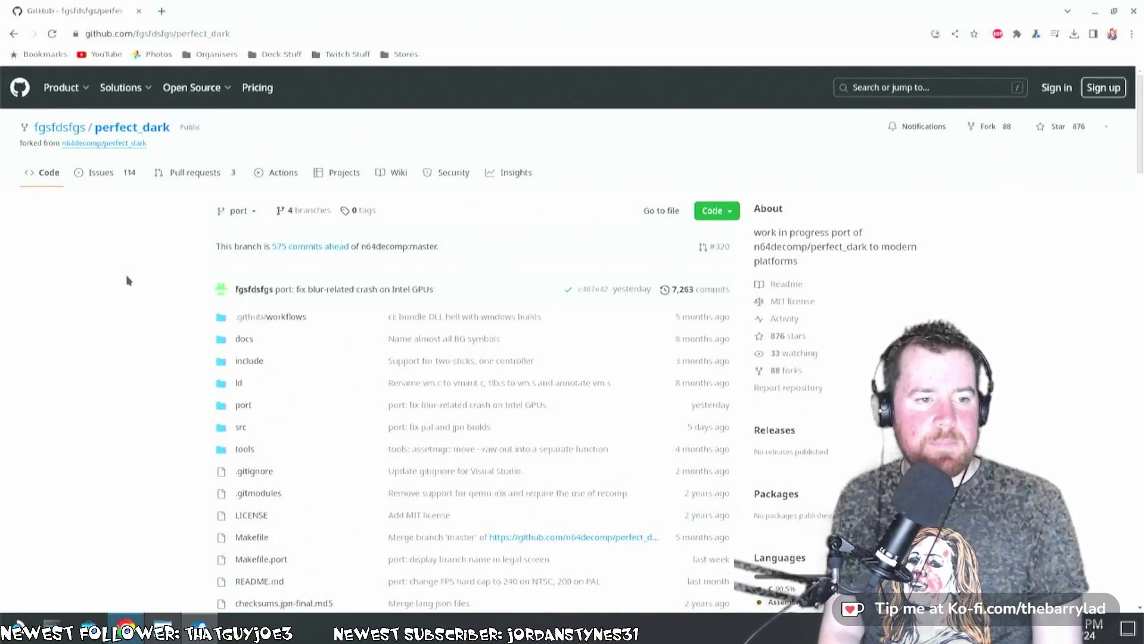
{"action": "scroll", "coordinate": [128, 280], "scroll_direction": "down", "scroll_amount": 7}
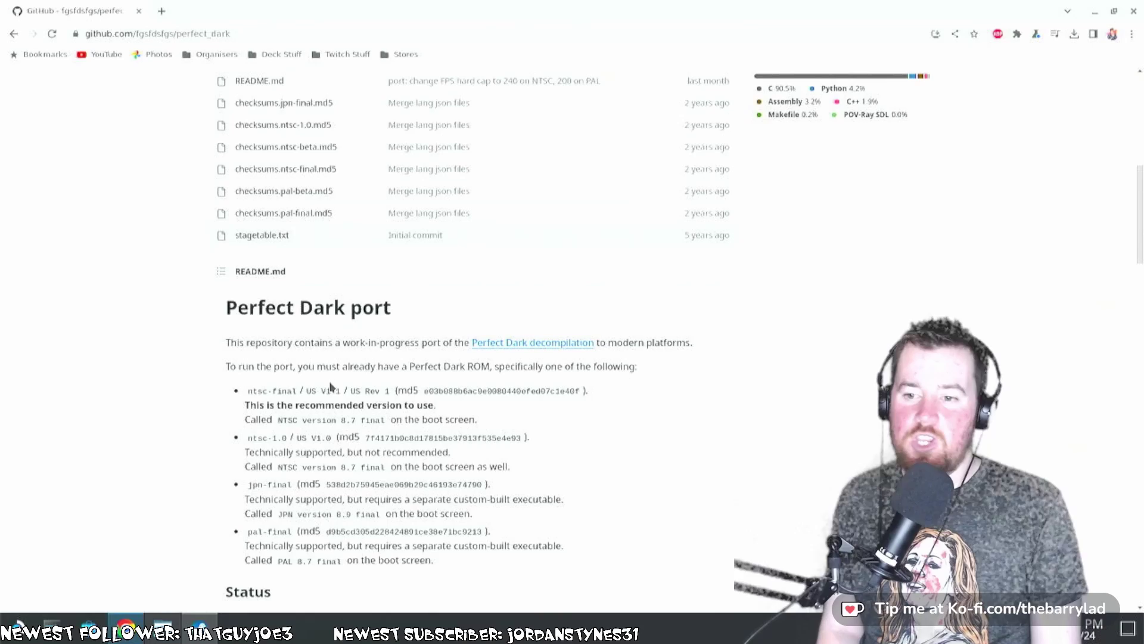
{"action": "scroll", "coordinate": [161, 315], "scroll_direction": "down", "scroll_amount": 2}
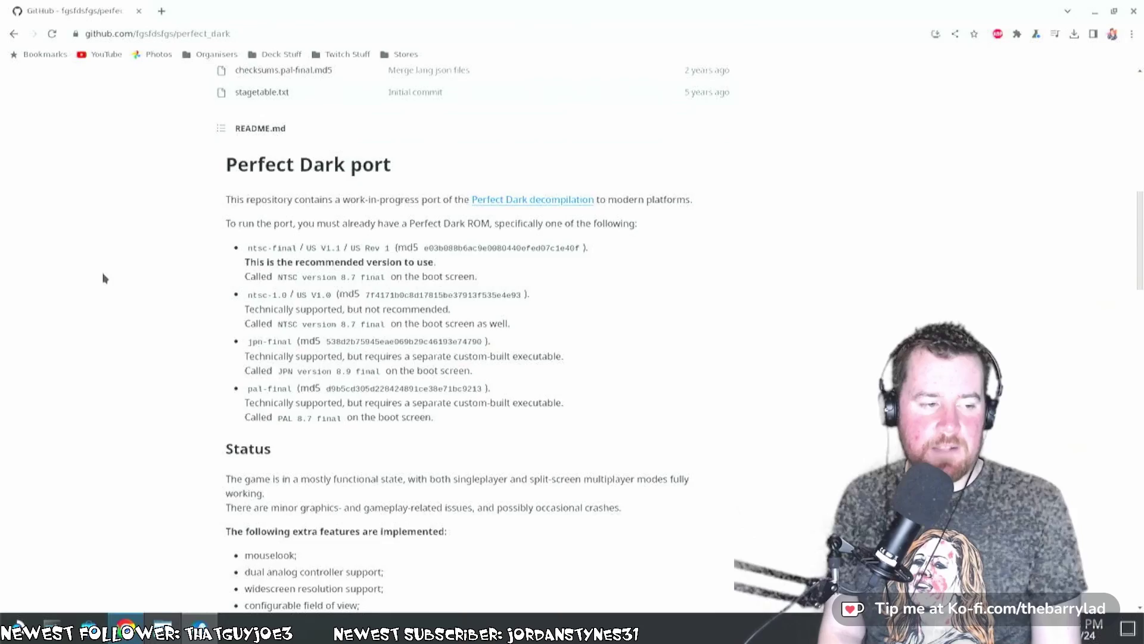
{"action": "scroll", "coordinate": [103, 278], "scroll_direction": "down", "scroll_amount": 2}
{"action": "scroll", "coordinate": [102, 278], "scroll_direction": "down", "scroll_amount": 4}
{"action": "scroll", "coordinate": [227, 268], "scroll_direction": "up", "scroll_amount": 2}
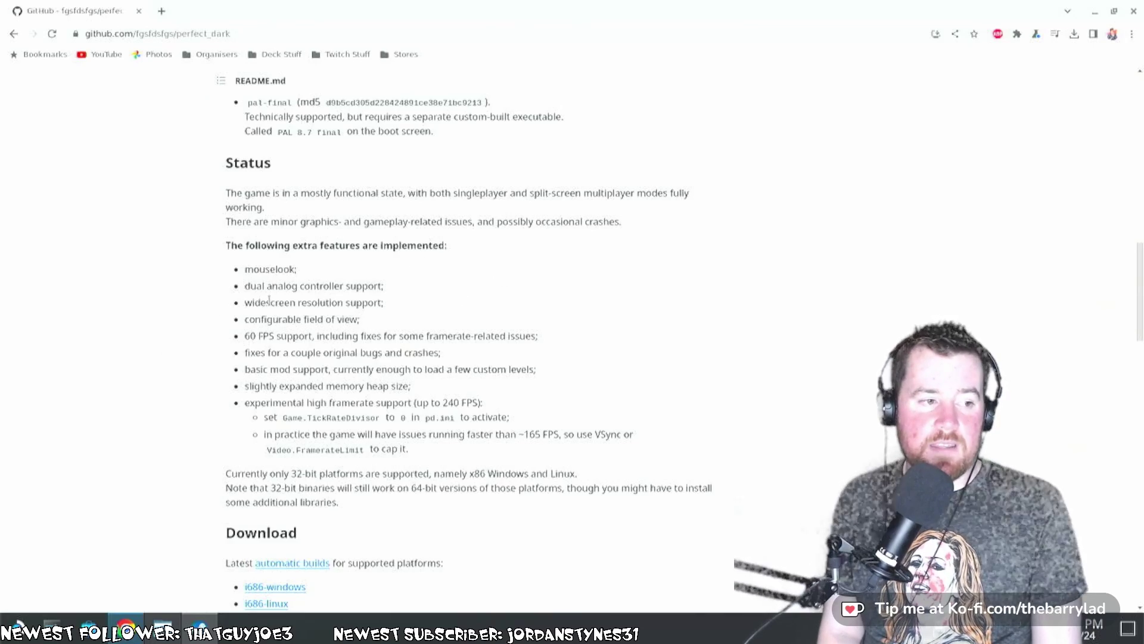
{"action": "scroll", "coordinate": [248, 316], "scroll_direction": "down", "scroll_amount": 5}
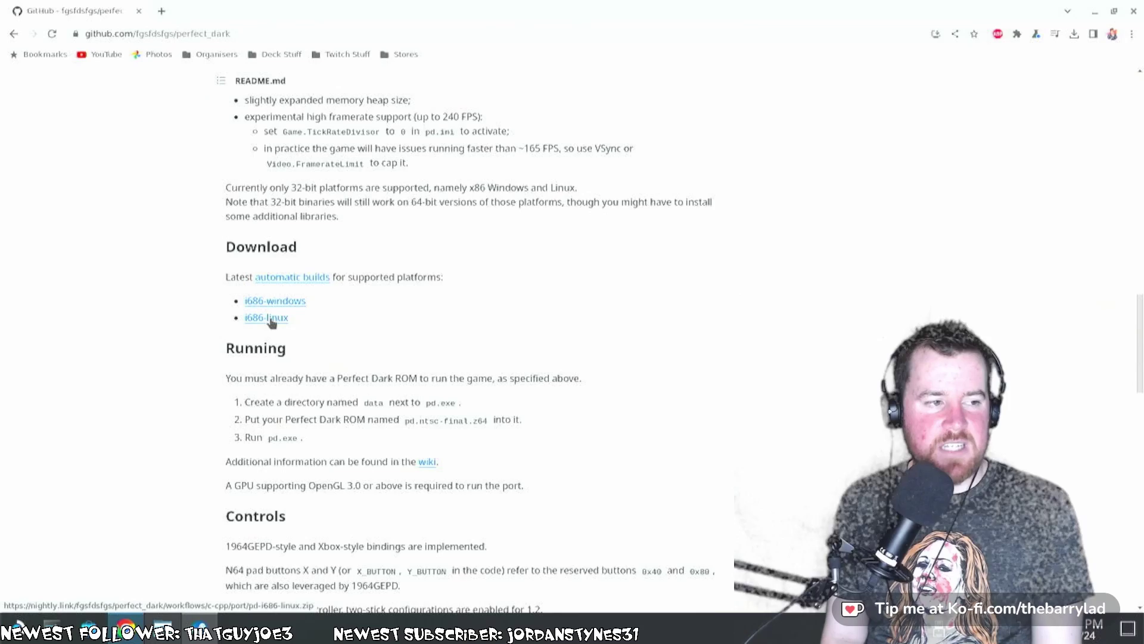
Bring up the save dialog for the i686-linux build's download, then dismiss it without saving.
{"action": "left_click", "coordinate": [270, 320]}
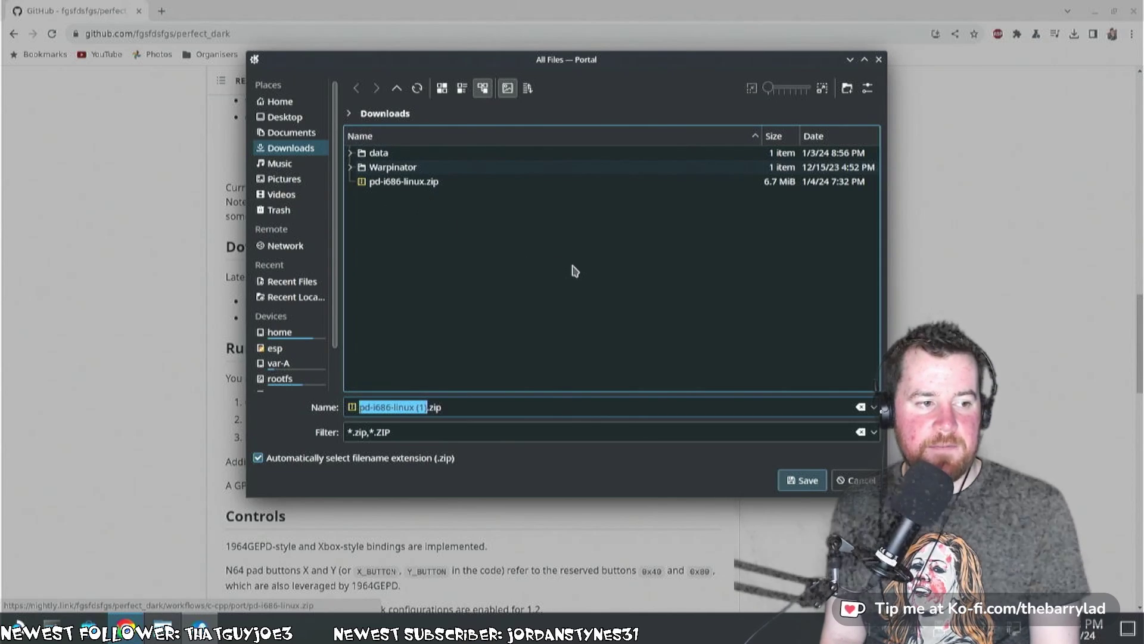
{"action": "left_click", "coordinate": [845, 487]}
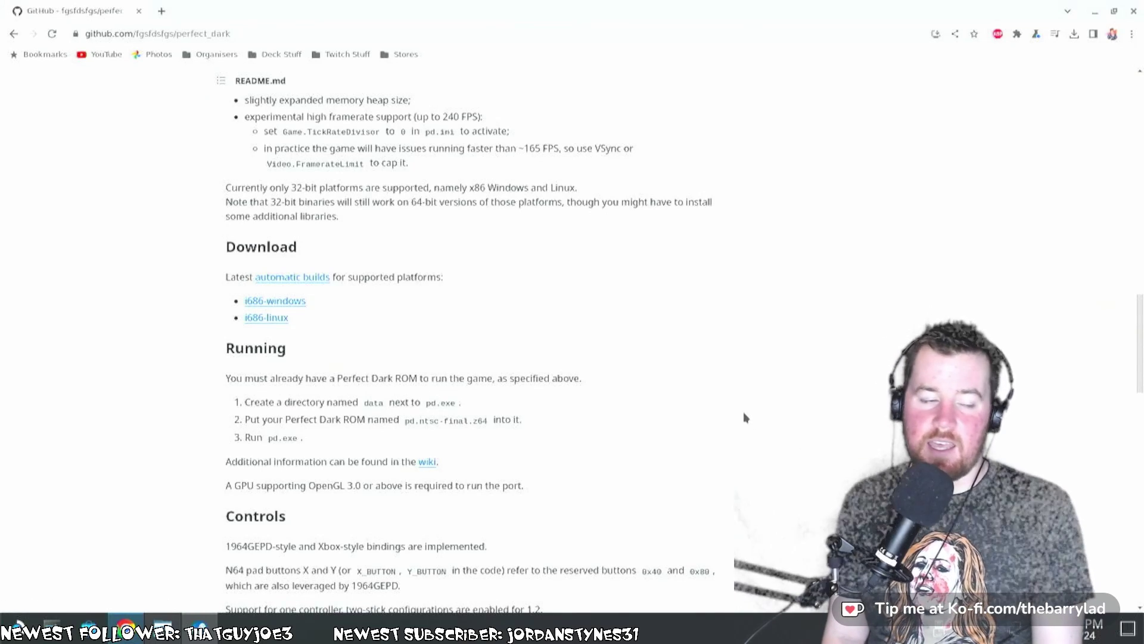
Switch to the Dolphin file manager and view the extraction options for pd-i686-linux.zip in Downloads.
{"action": "left_click", "coordinate": [162, 629]}
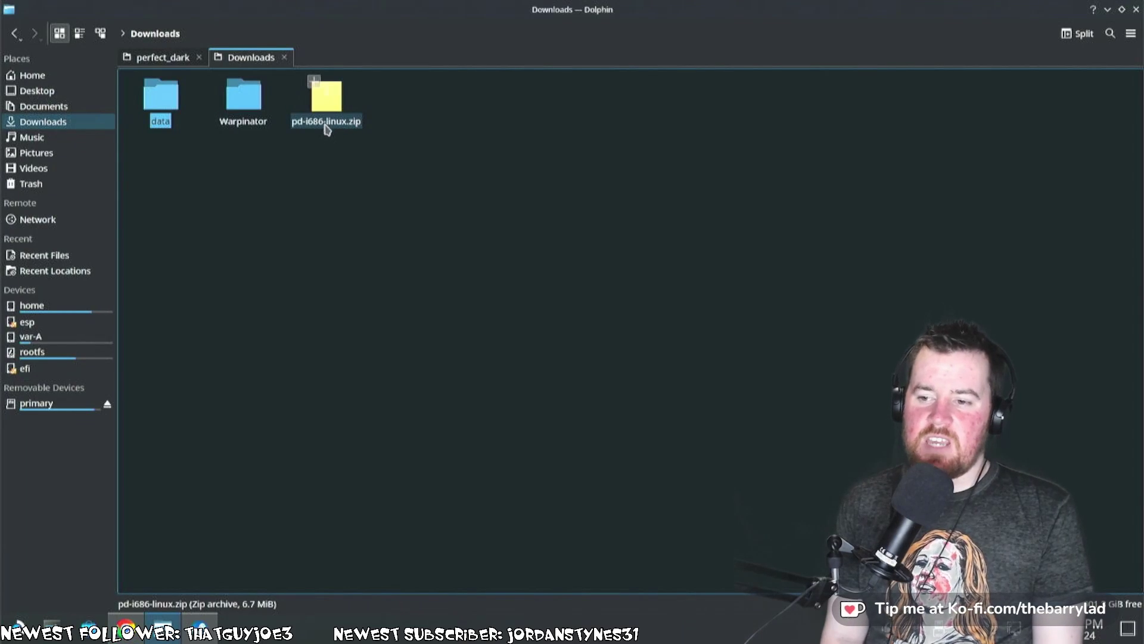
{"action": "right_click", "coordinate": [329, 108]}
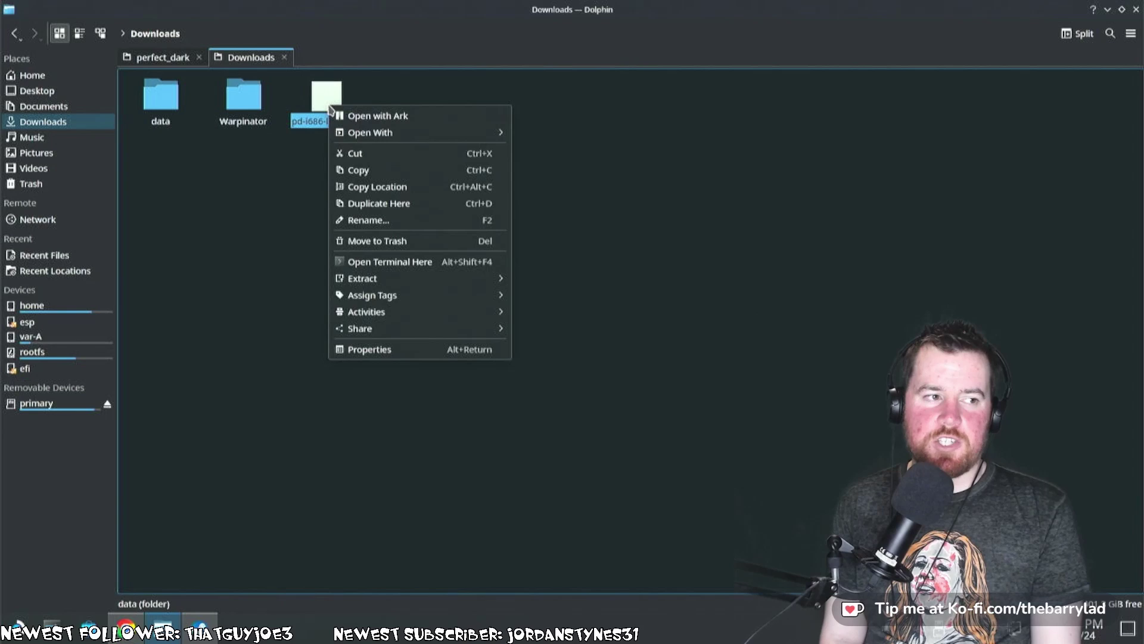
{"action": "mouse_move", "coordinate": [471, 282]}
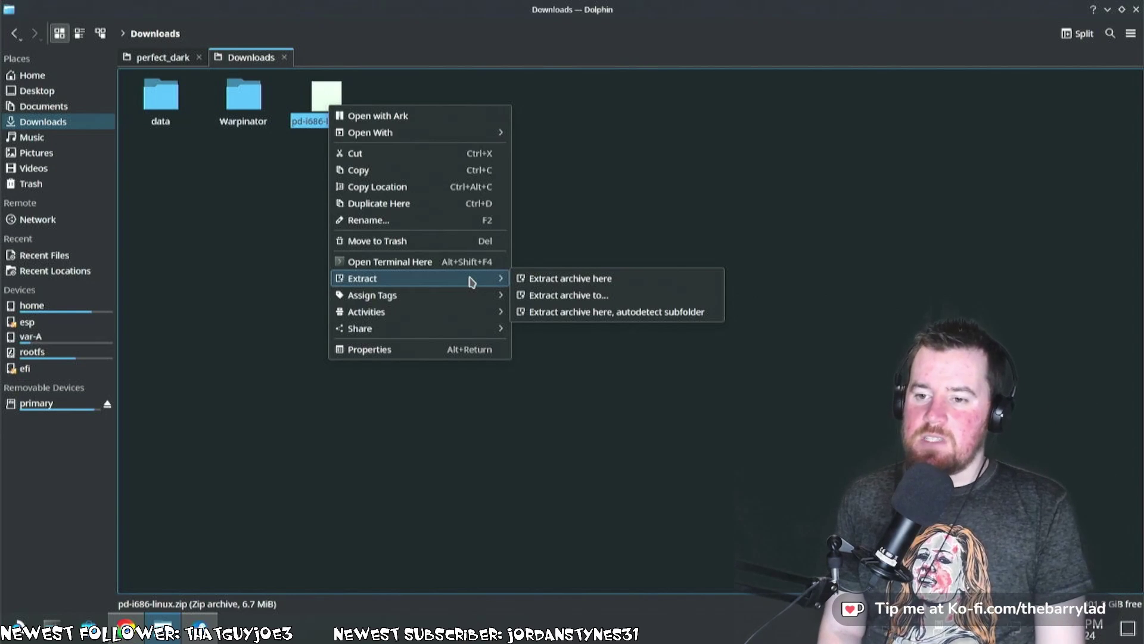
{"action": "left_click", "coordinate": [567, 411]}
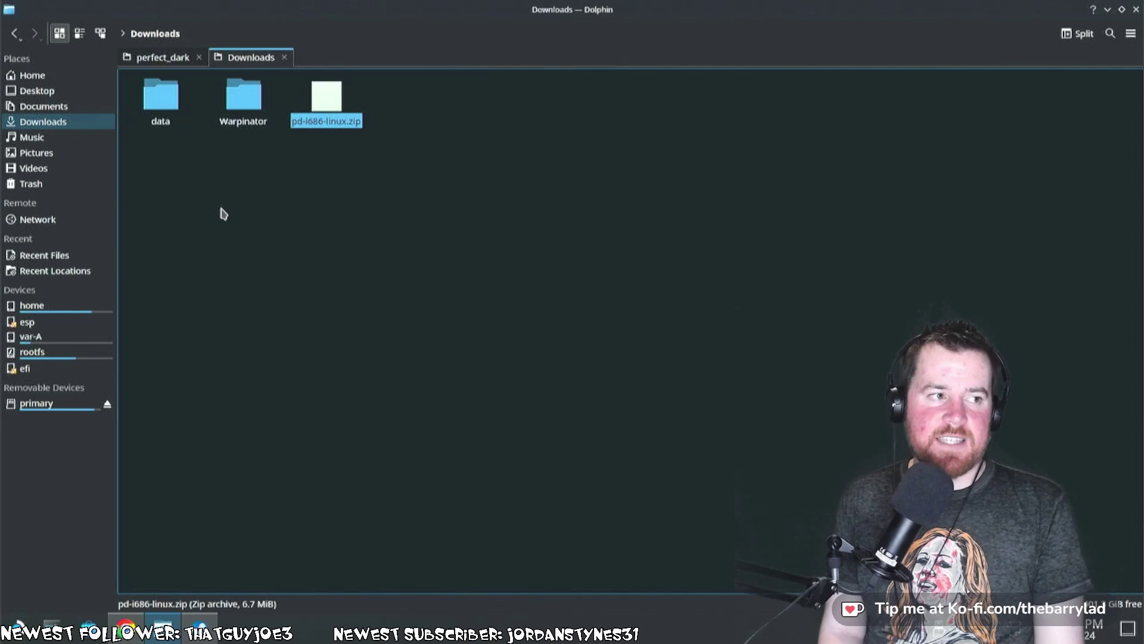
Go to the perfect_dark folder and open its data subfolder to check the ROM's location and file name.
{"action": "left_click", "coordinate": [173, 56]}
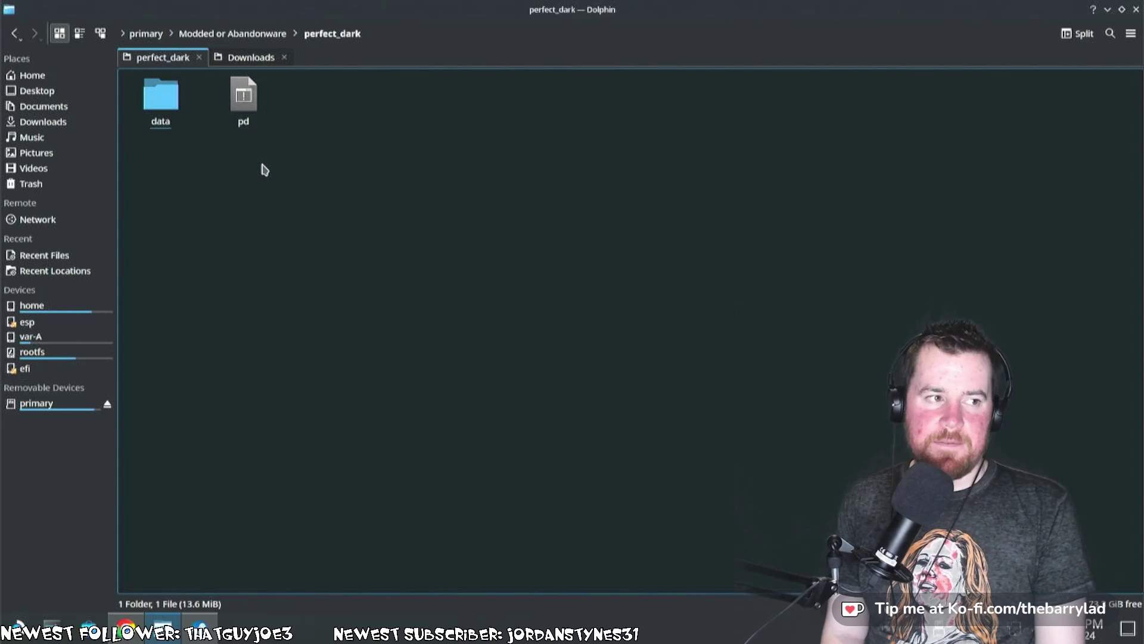
{"action": "left_click_drag", "start_coordinate": [275, 150], "coordinate": [227, 154]}
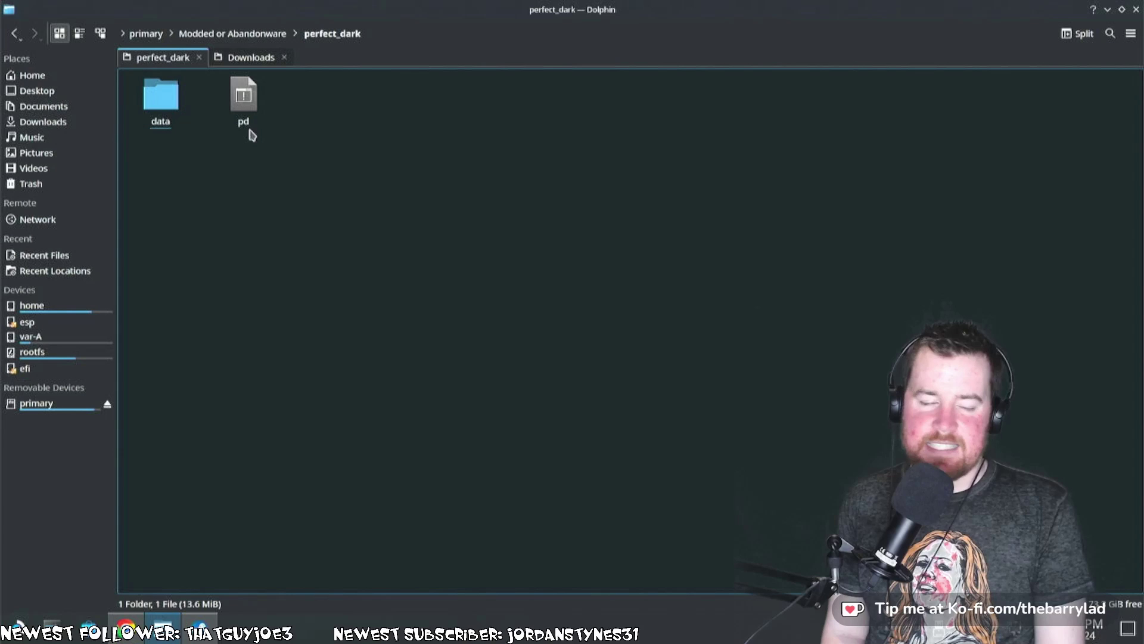
{"action": "double_click", "coordinate": [161, 99]}
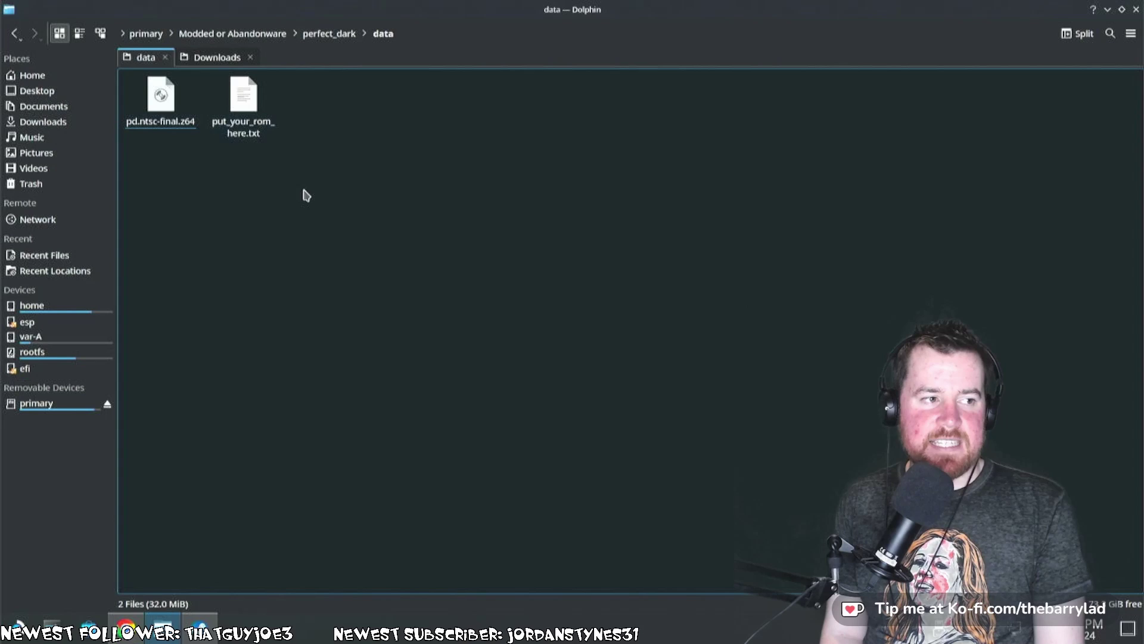
{"action": "mouse_move", "coordinate": [306, 191]}
{"action": "left_mouse_down"}
{"action": "mouse_move", "coordinate": [256, 102]}
{"action": "mouse_move", "coordinate": [305, 188]}
{"action": "left_mouse_up"}
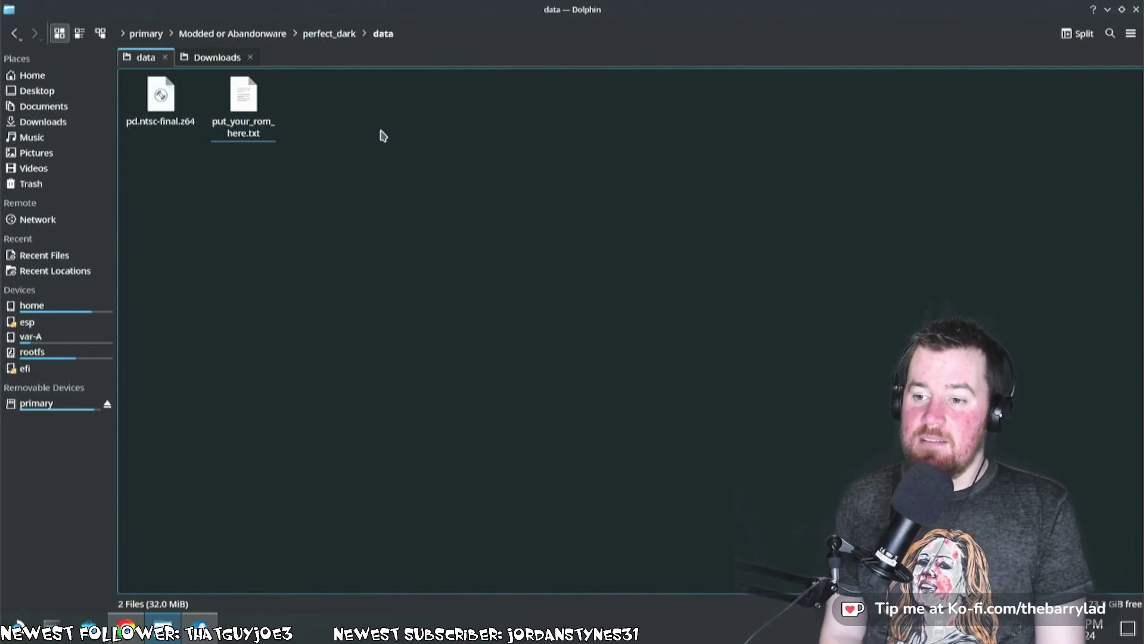
{"action": "left_click", "coordinate": [269, 119]}
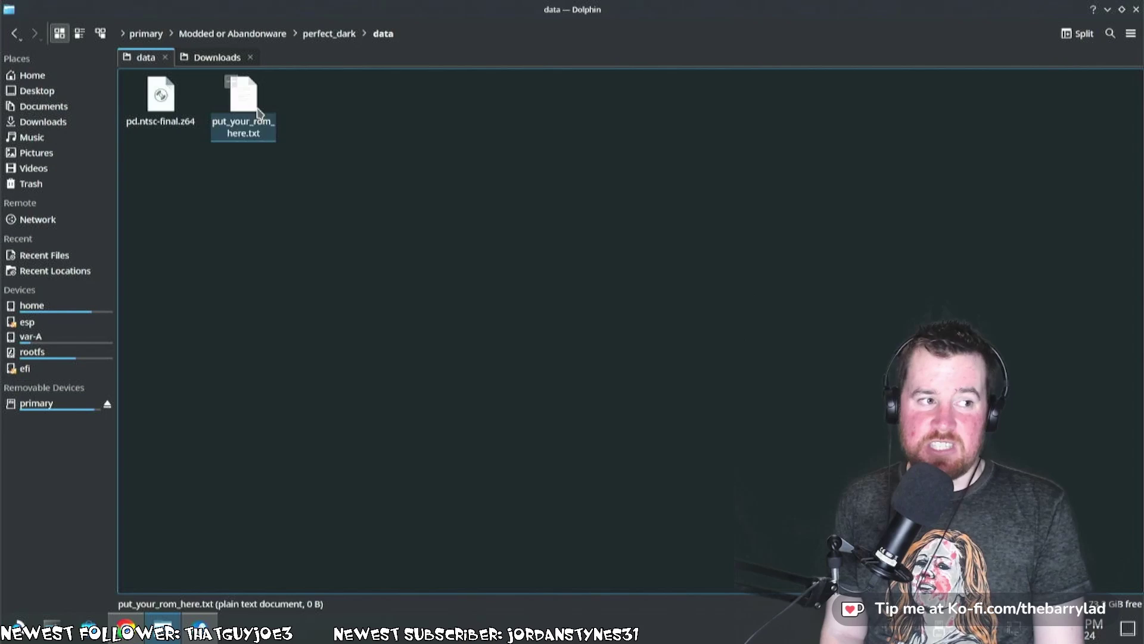
{"action": "right_click", "coordinate": [259, 111]}
{"action": "left_click", "coordinate": [229, 234]}
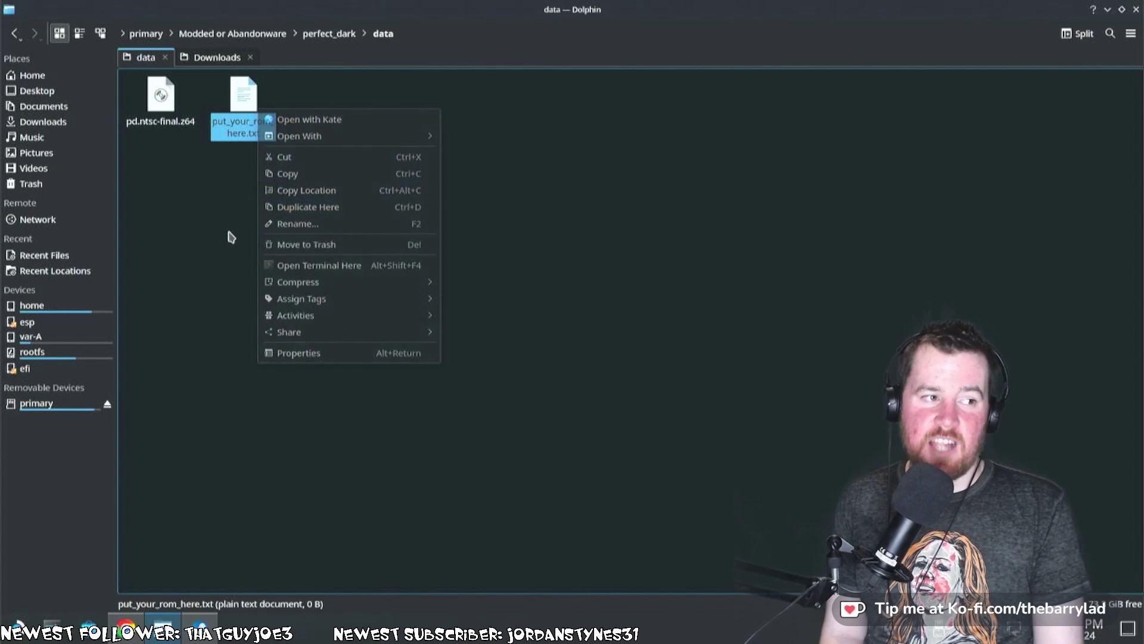
{"action": "left_click", "coordinate": [318, 127]}
{"action": "mouse_move", "coordinate": [369, 145]}
{"action": "left_mouse_down"}
{"action": "mouse_move", "coordinate": [211, 100]}
{"action": "mouse_move", "coordinate": [274, 78]}
{"action": "mouse_move", "coordinate": [254, 115]}
{"action": "mouse_move", "coordinate": [380, 129]}
{"action": "left_mouse_up"}
{"action": "left_click", "coordinate": [377, 198]}
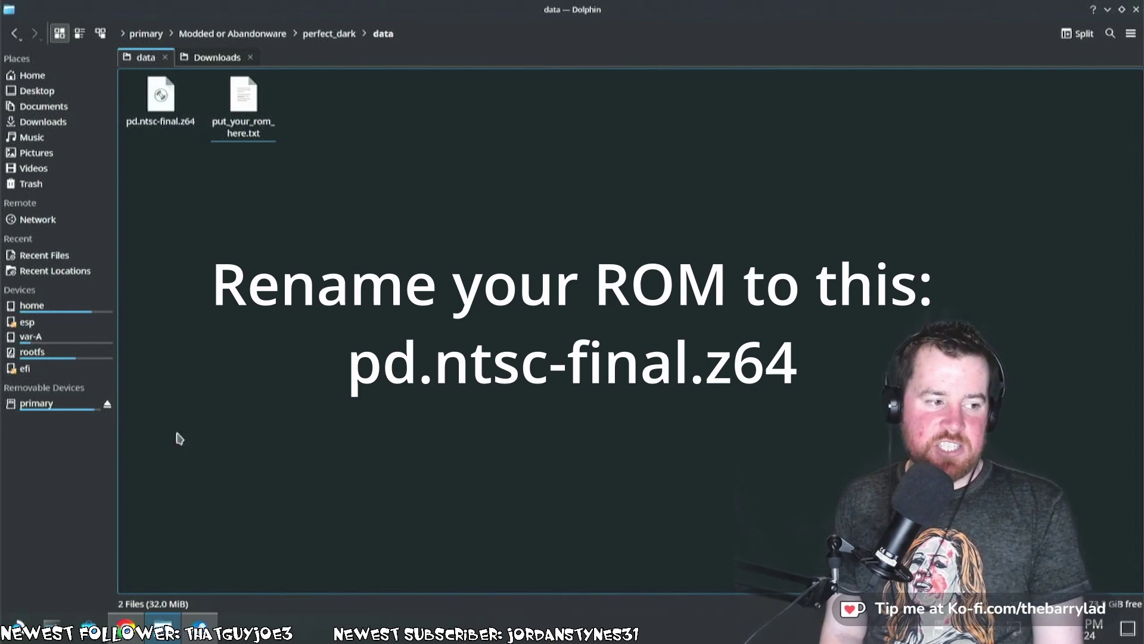
Switch back to the browser and review the README's Running instructions for the data directory and ROM name.
{"action": "left_click", "coordinate": [136, 636]}
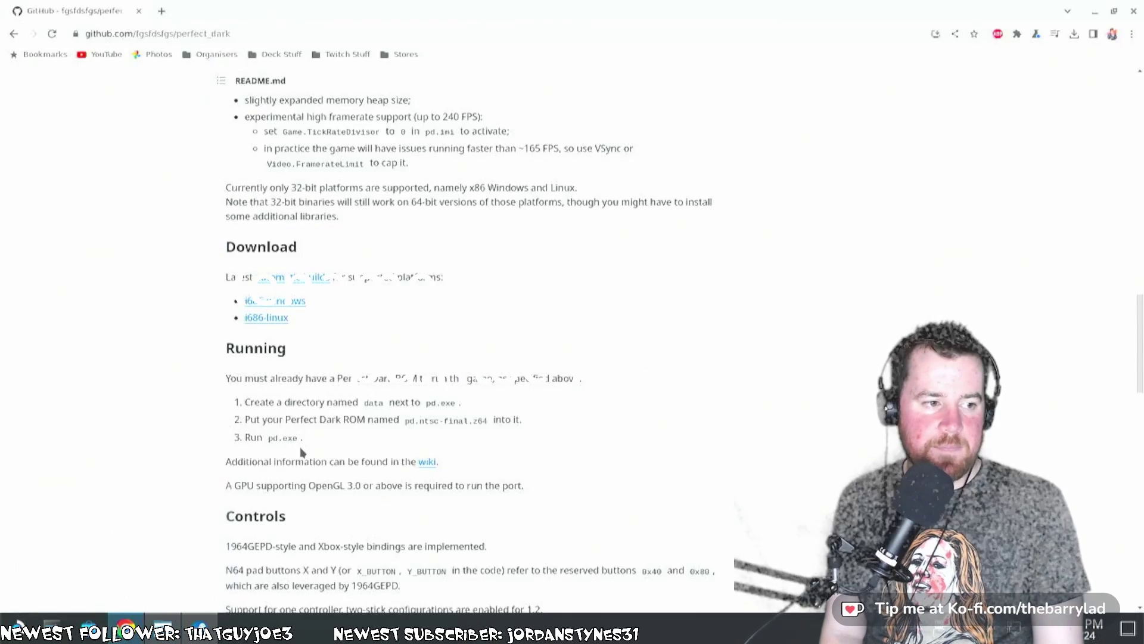
{"action": "scroll", "coordinate": [381, 407], "scroll_direction": "down", "scroll_amount": 1}
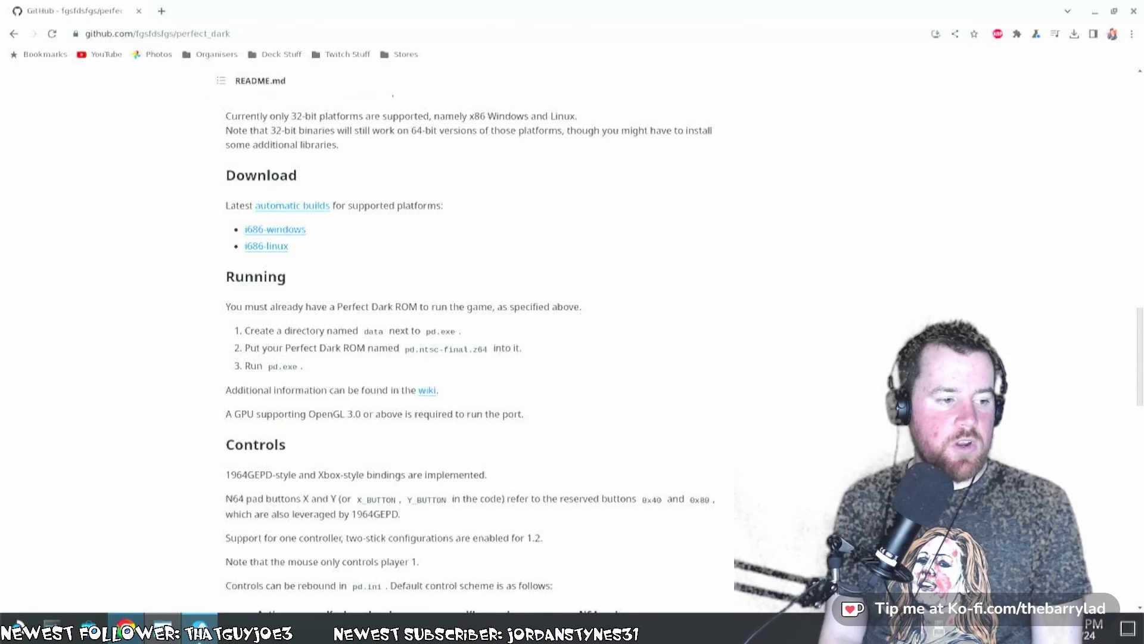
Switch to Steam and look at the available options for the Perfect Dark and pd entries in the library.
{"action": "left_click", "coordinate": [200, 623]}
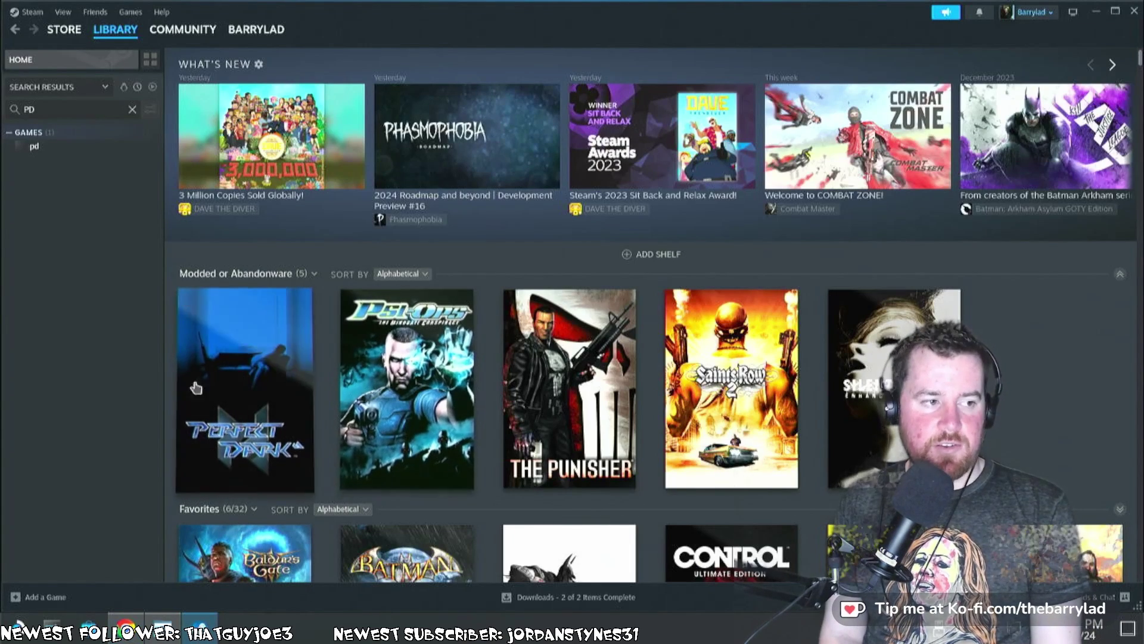
{"action": "right_click", "coordinate": [233, 373]}
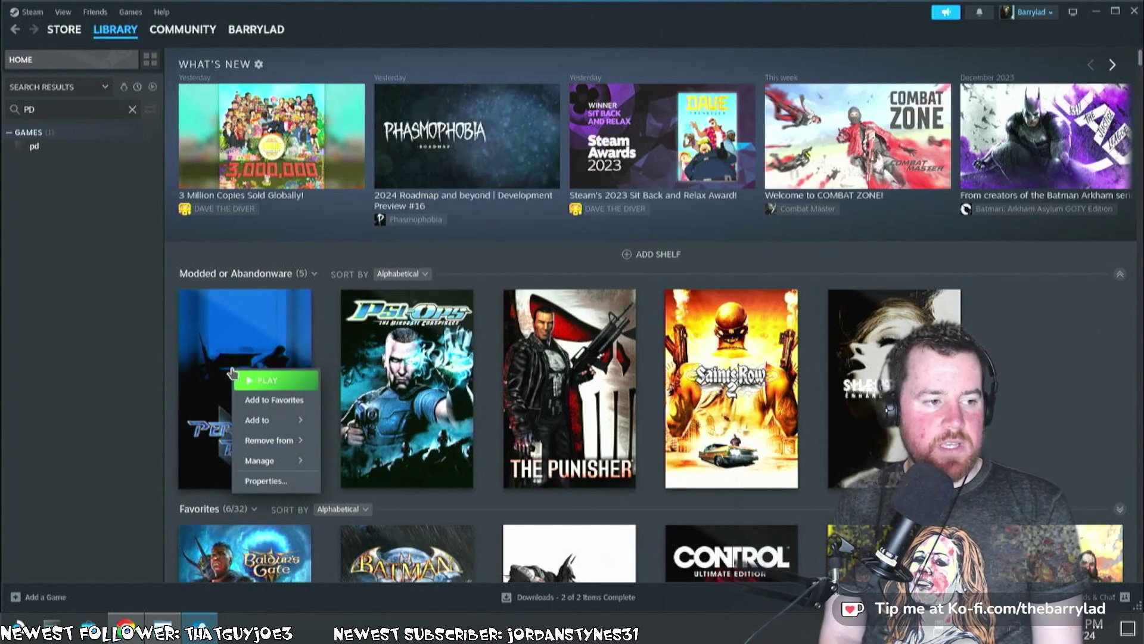
{"action": "left_click", "coordinate": [73, 342]}
{"action": "right_click", "coordinate": [45, 147]}
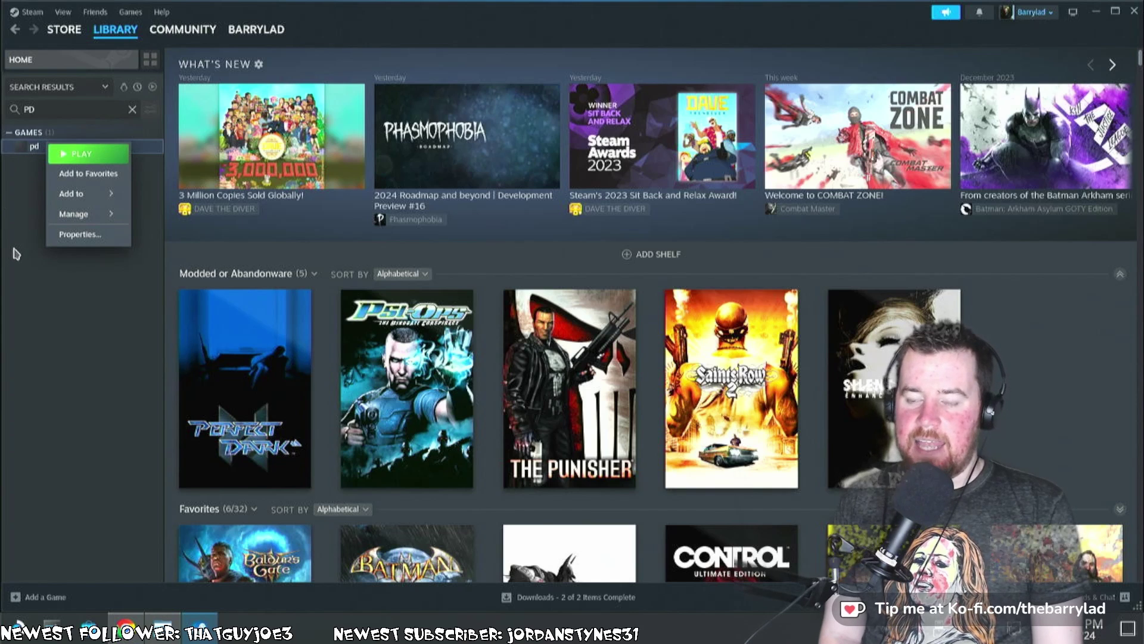
{"action": "left_click", "coordinate": [12, 292]}
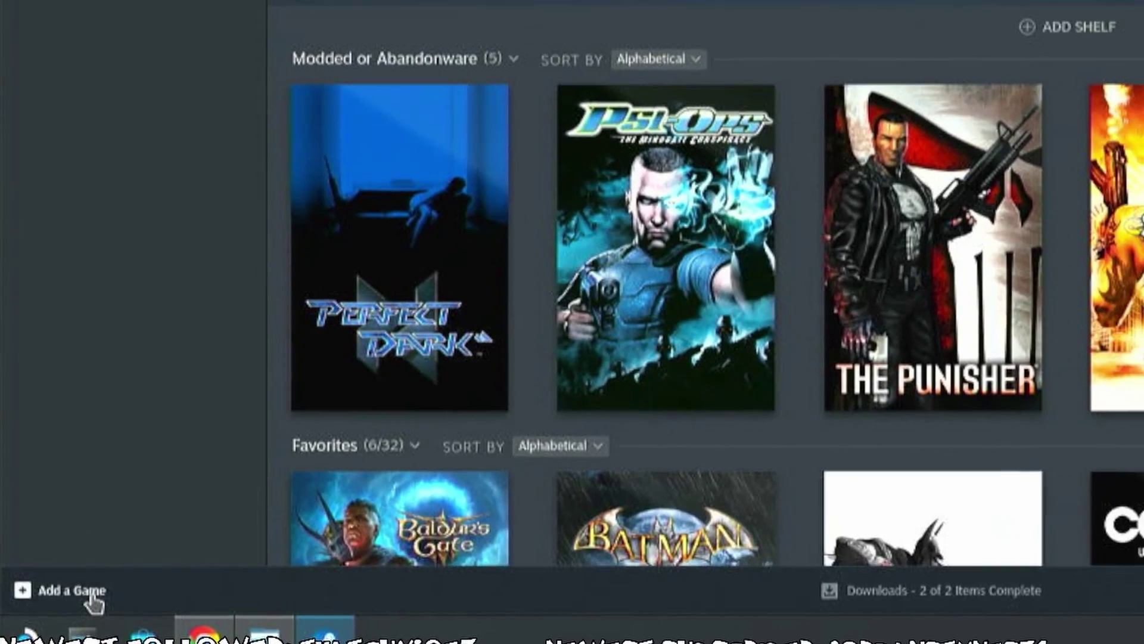
Start adding a non-Steam game to the library and open the file picker to choose its program.
{"action": "left_click", "coordinate": [108, 592]}
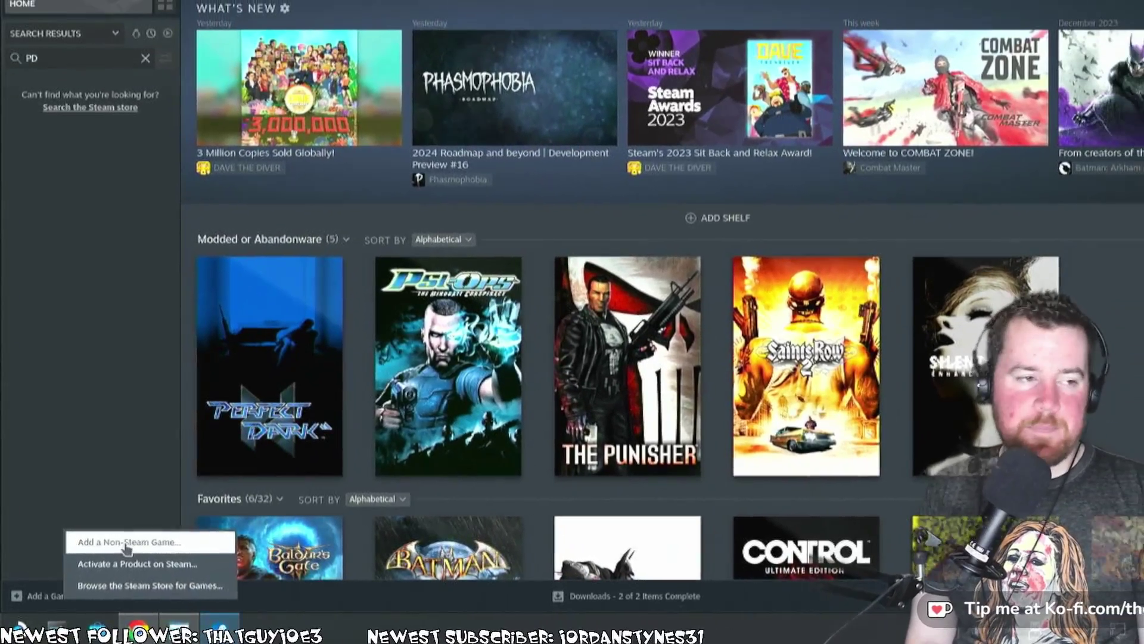
{"action": "left_click", "coordinate": [143, 533]}
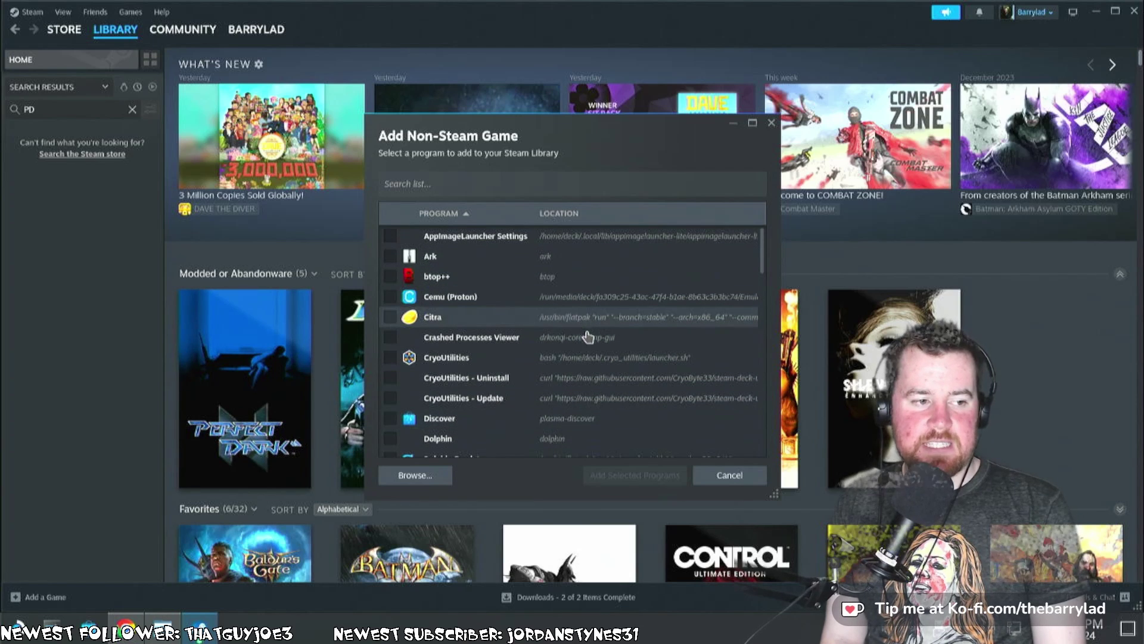
{"action": "left_click", "coordinate": [412, 475]}
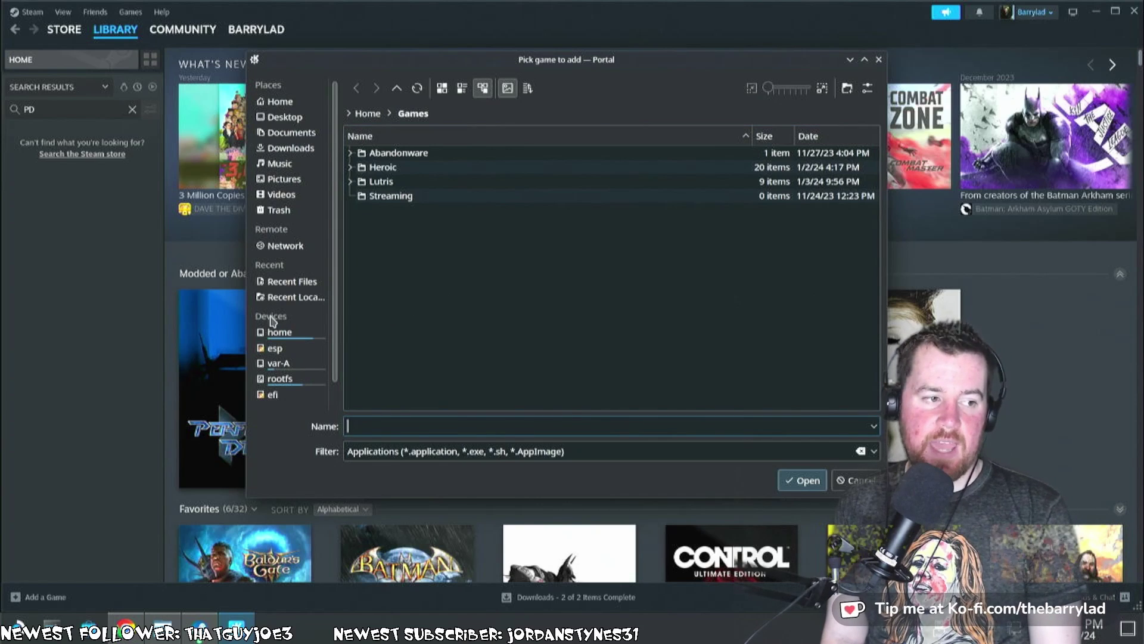
Browse to Modded or Abandonware/perfect_dark on the primary drive and set the file filter to All Files.
{"action": "scroll", "coordinate": [277, 328], "scroll_direction": "down", "scroll_amount": 1}
{"action": "left_click", "coordinate": [276, 404]}
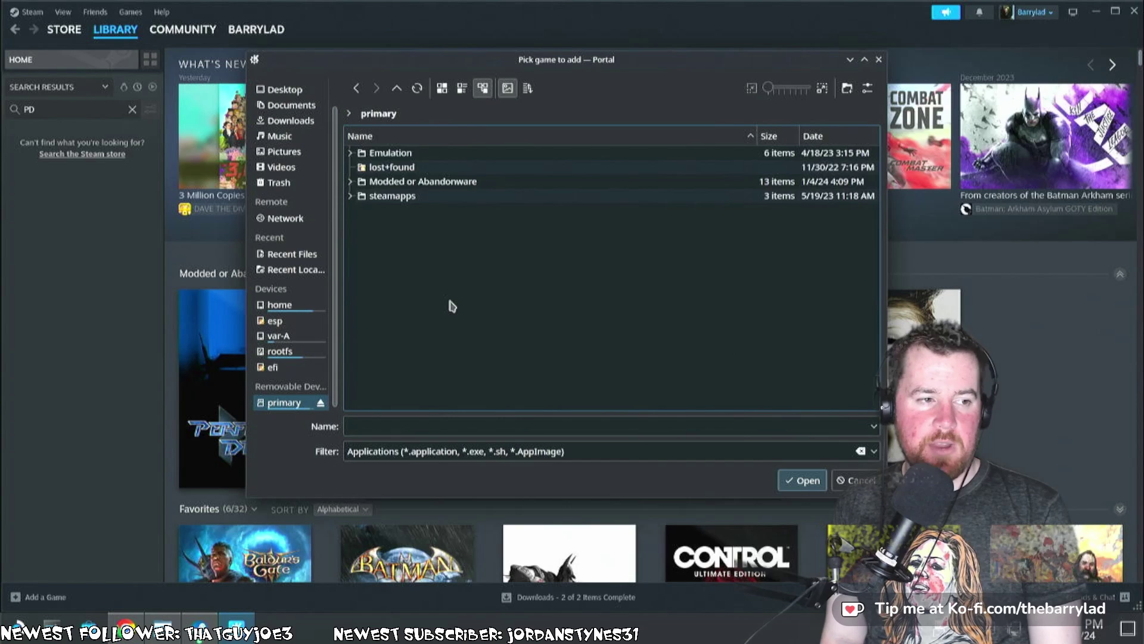
{"action": "double_click", "coordinate": [468, 186]}
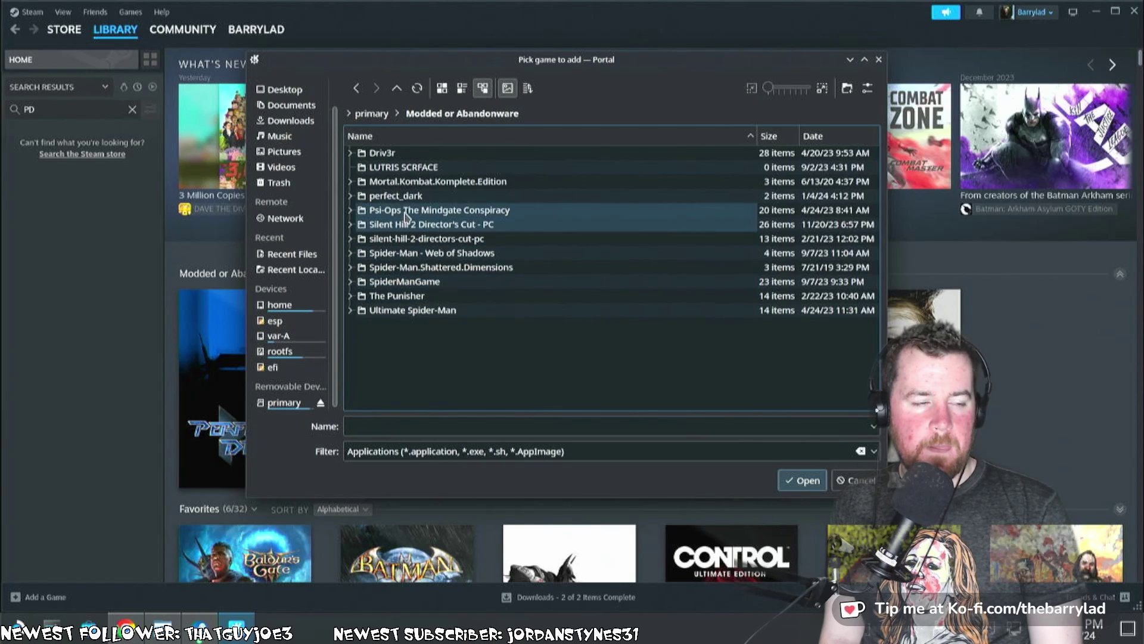
{"action": "double_click", "coordinate": [391, 198]}
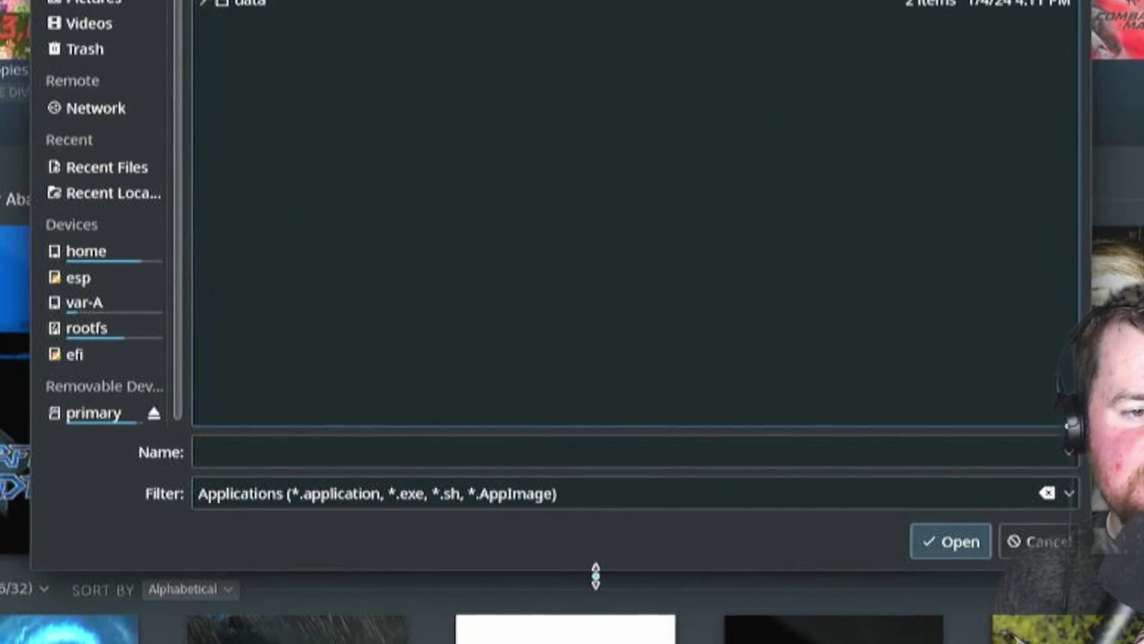
{"action": "left_click", "coordinate": [1048, 491]}
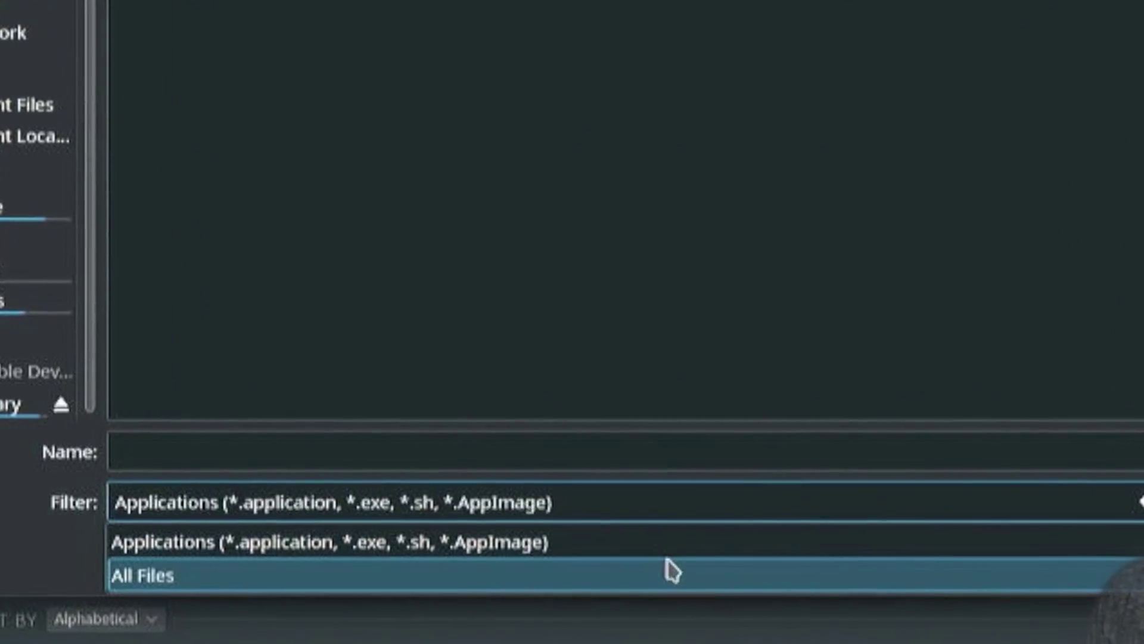
{"action": "left_click", "coordinate": [659, 563]}
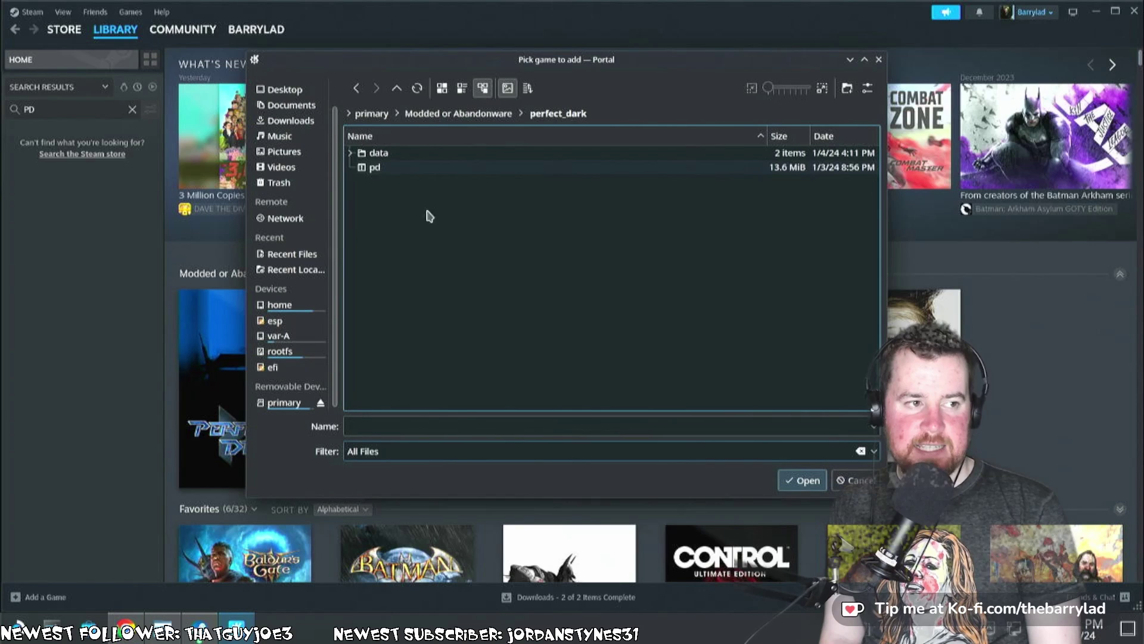
Choose the pd executable from the perfect_dark folder and add it to the library as a non-Steam game.
{"action": "double_click", "coordinate": [376, 167]}
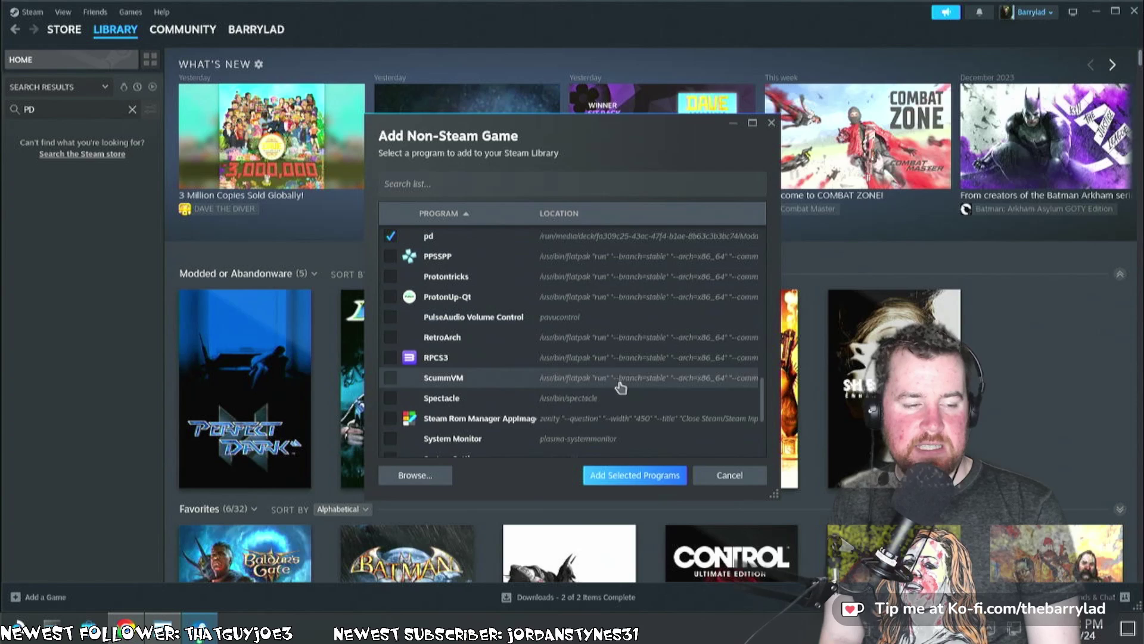
{"action": "left_click", "coordinate": [623, 475]}
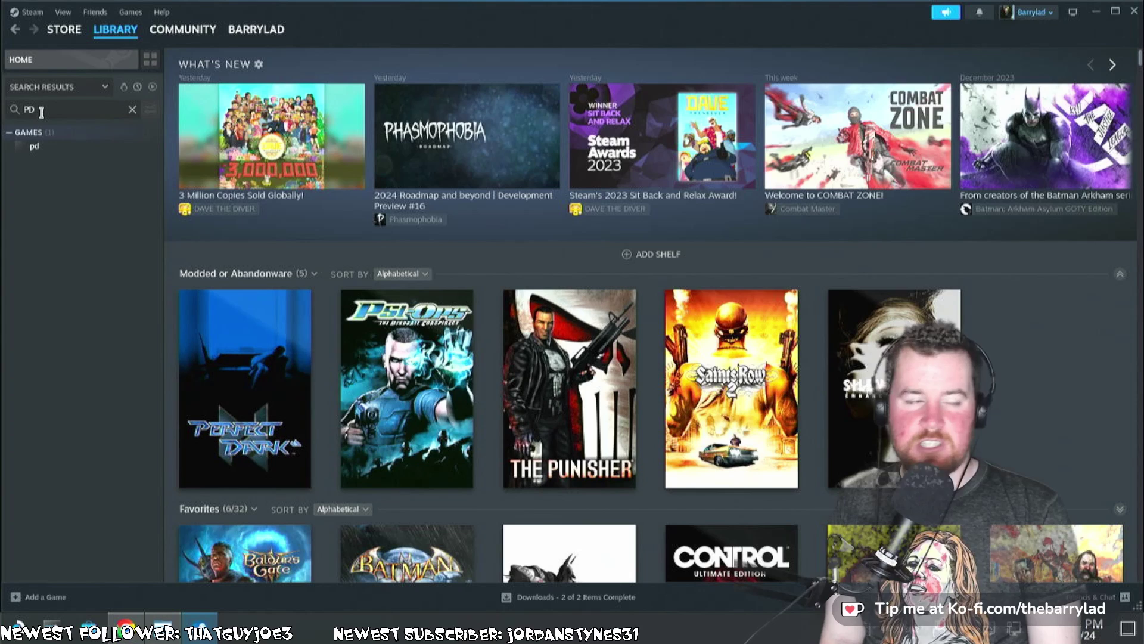
Paste the launch command ending in SteamLinuxRuntime_sniper/run %command% into pd's launch options and close its properties.
{"action": "left_click", "coordinate": [65, 152]}
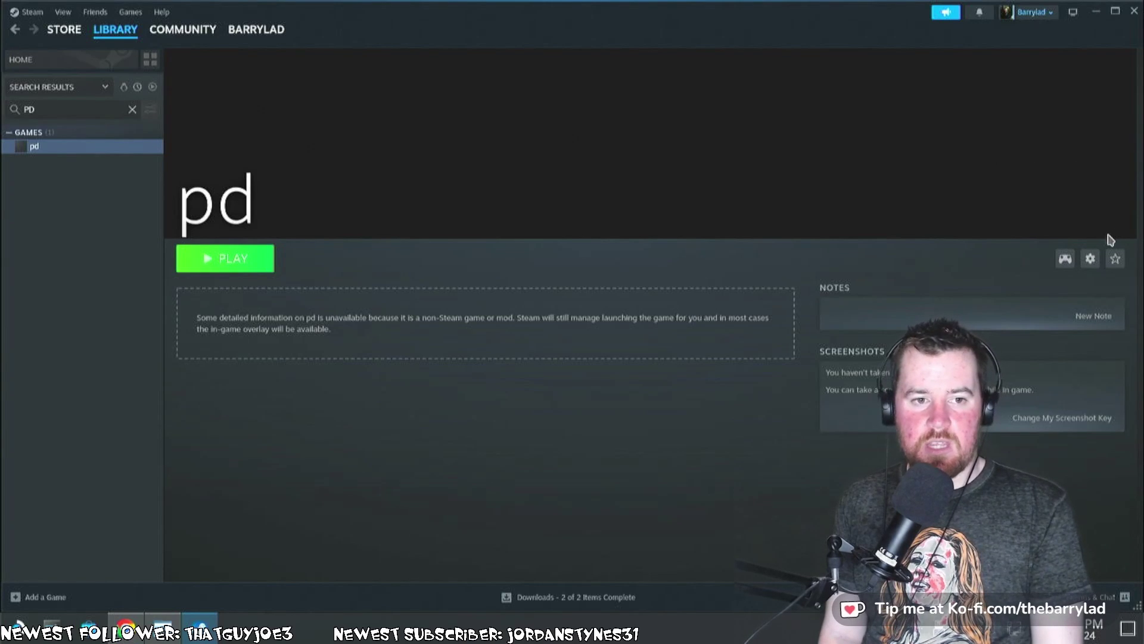
{"action": "left_click", "coordinate": [1093, 262]}
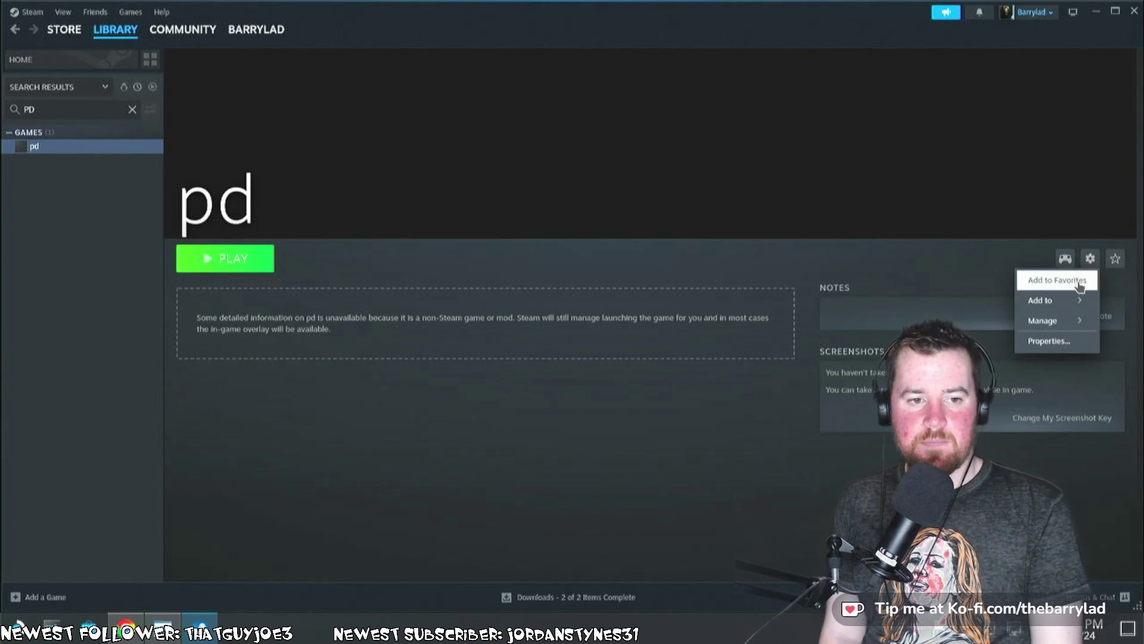
{"action": "left_click", "coordinate": [1037, 346]}
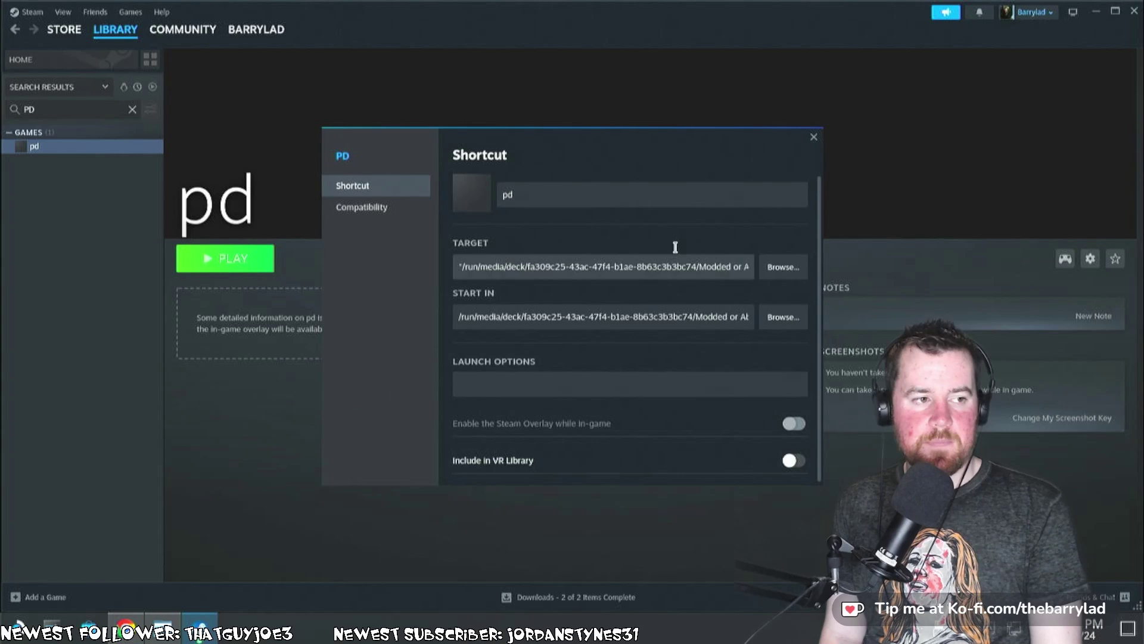
{"action": "left_click", "coordinate": [523, 379]}
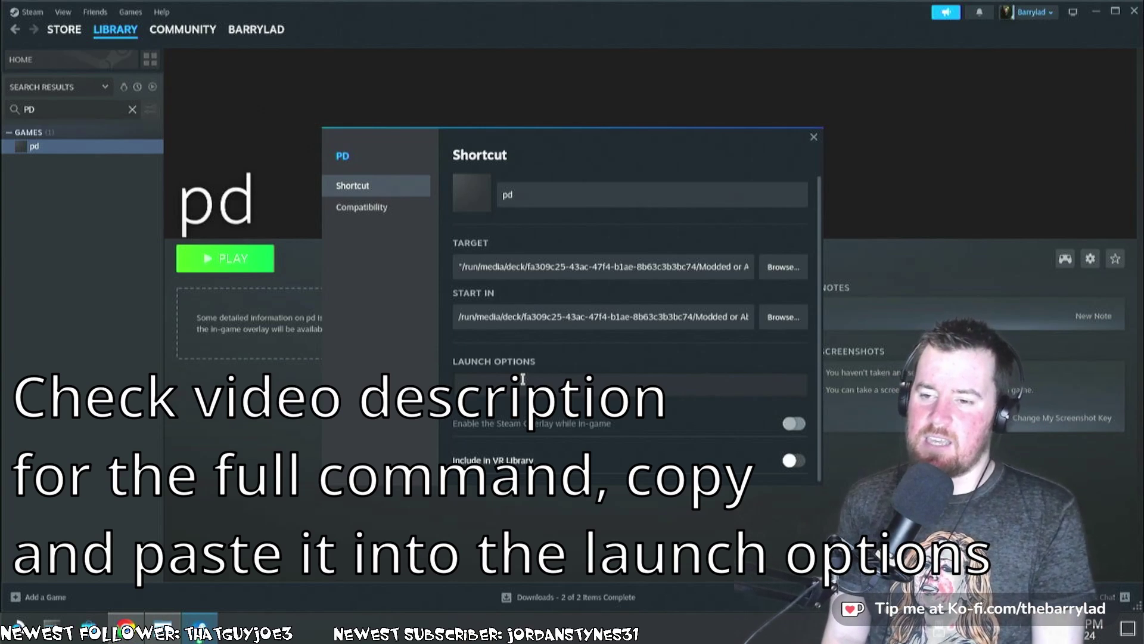
{"action": "key", "text": "ctrl+v"}
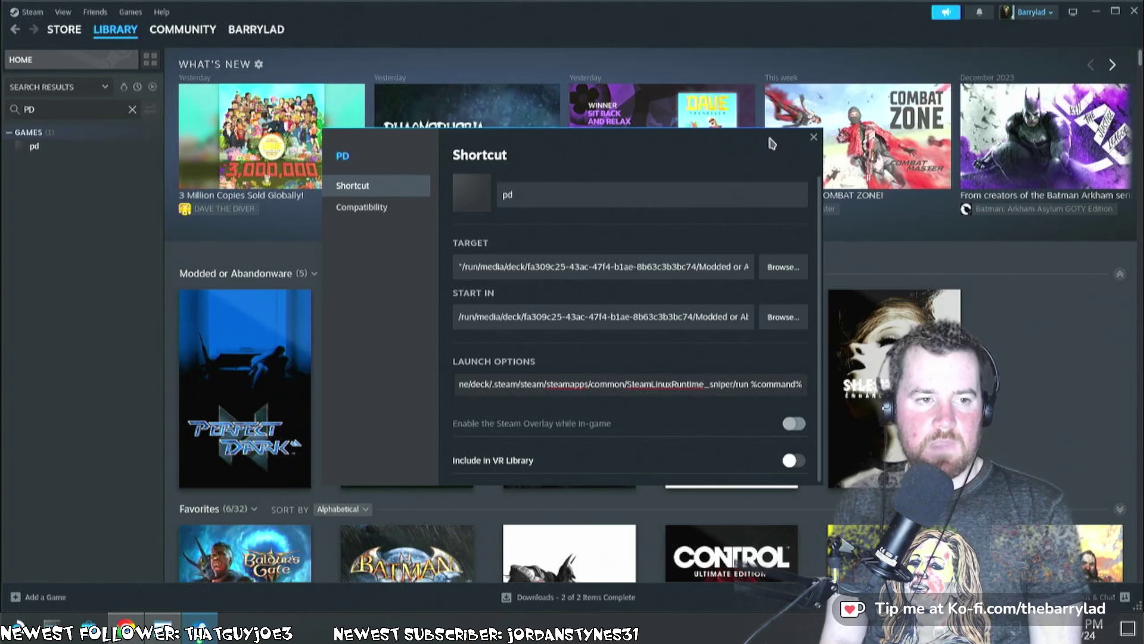
{"action": "left_click", "coordinate": [812, 141]}
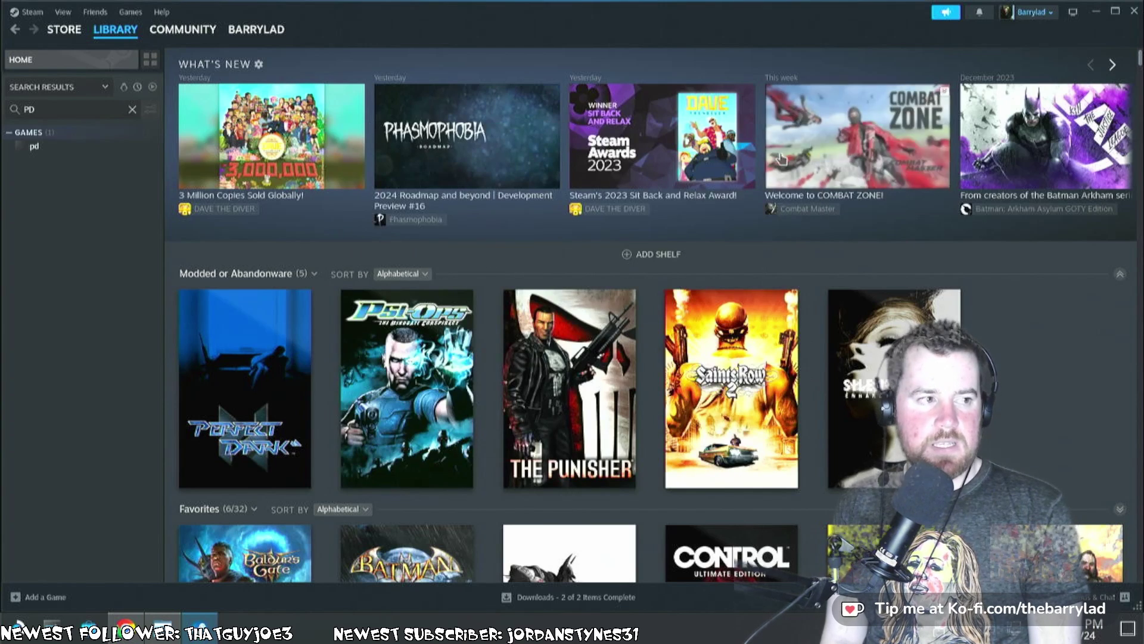
Try launching pd from the library search results and open its properties.
{"action": "right_click", "coordinate": [76, 152]}
{"action": "left_click", "coordinate": [103, 166]}
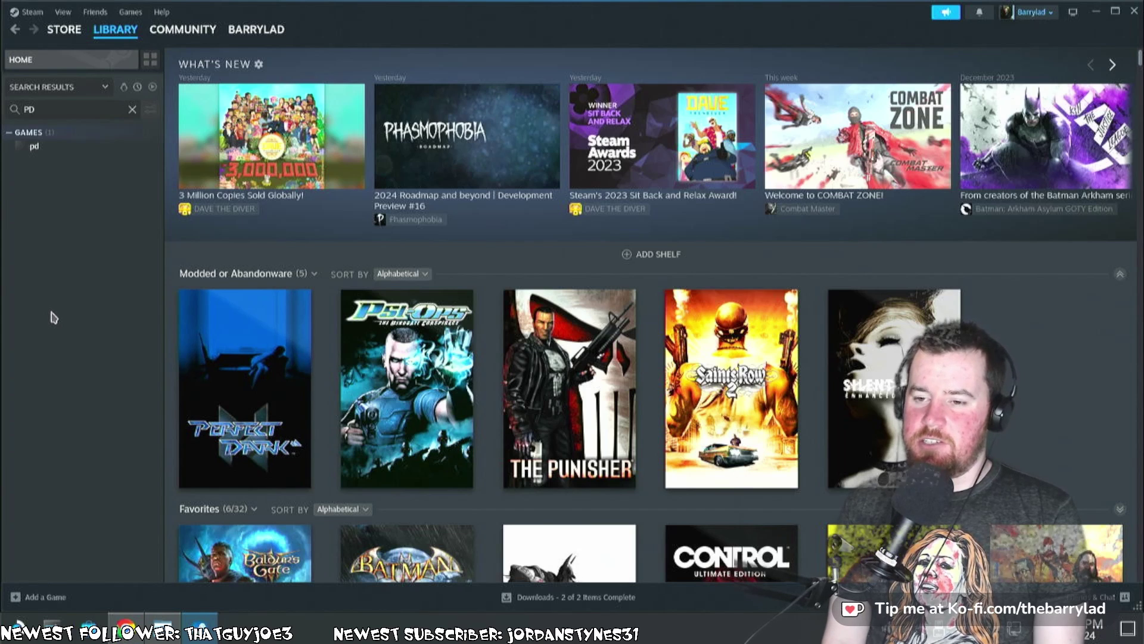
{"action": "mouse_move", "coordinate": [222, 352]}
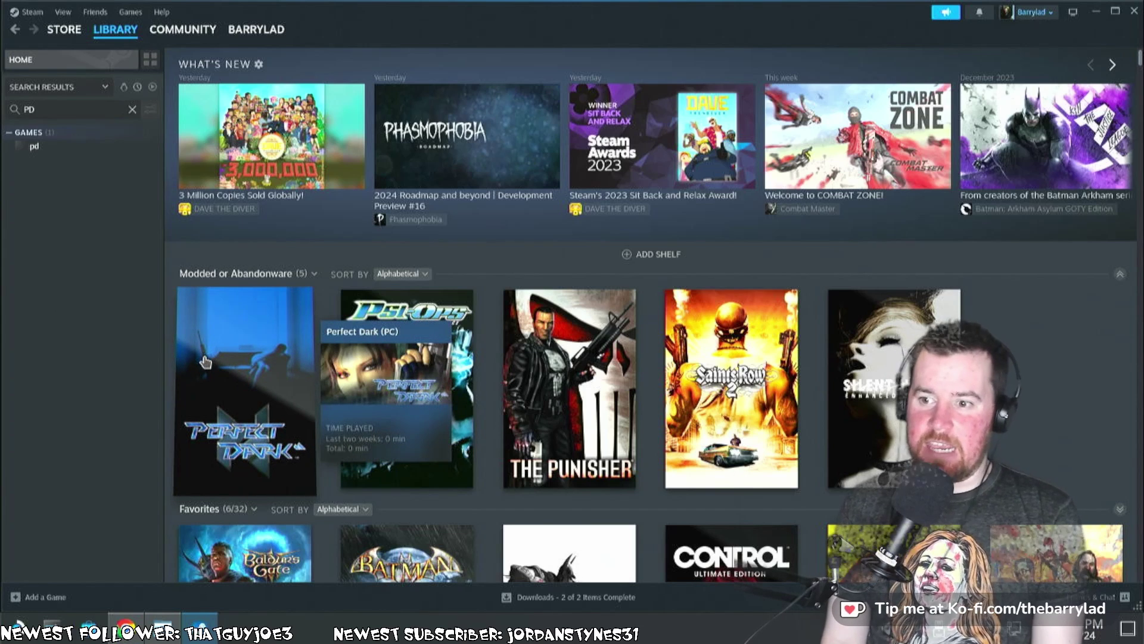
{"action": "right_click", "coordinate": [57, 148]}
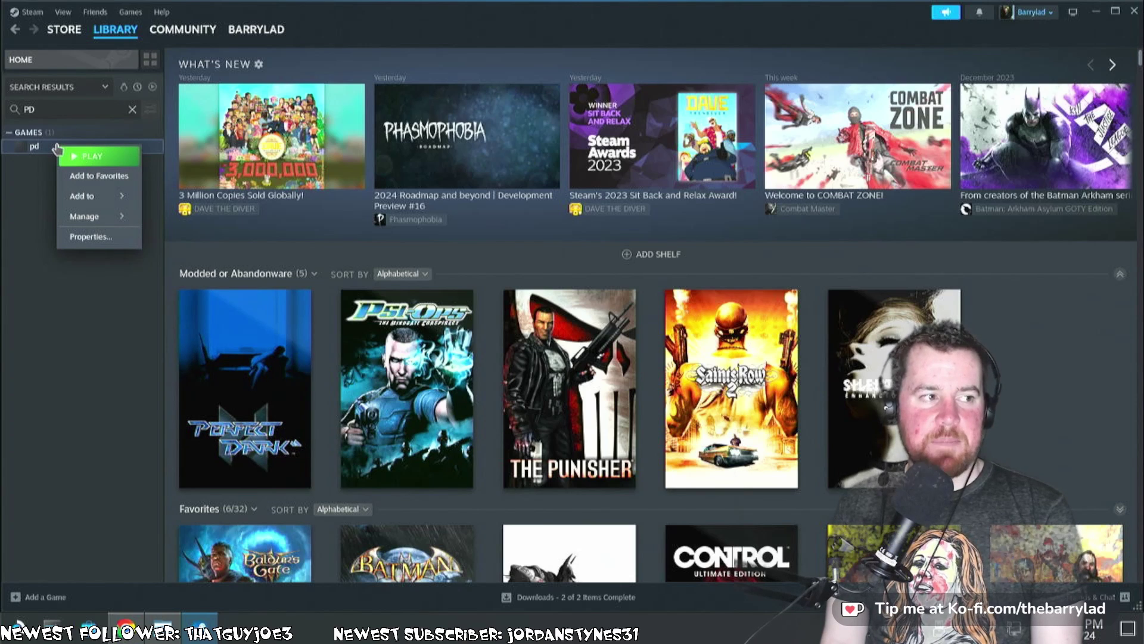
{"action": "left_click", "coordinate": [114, 239]}
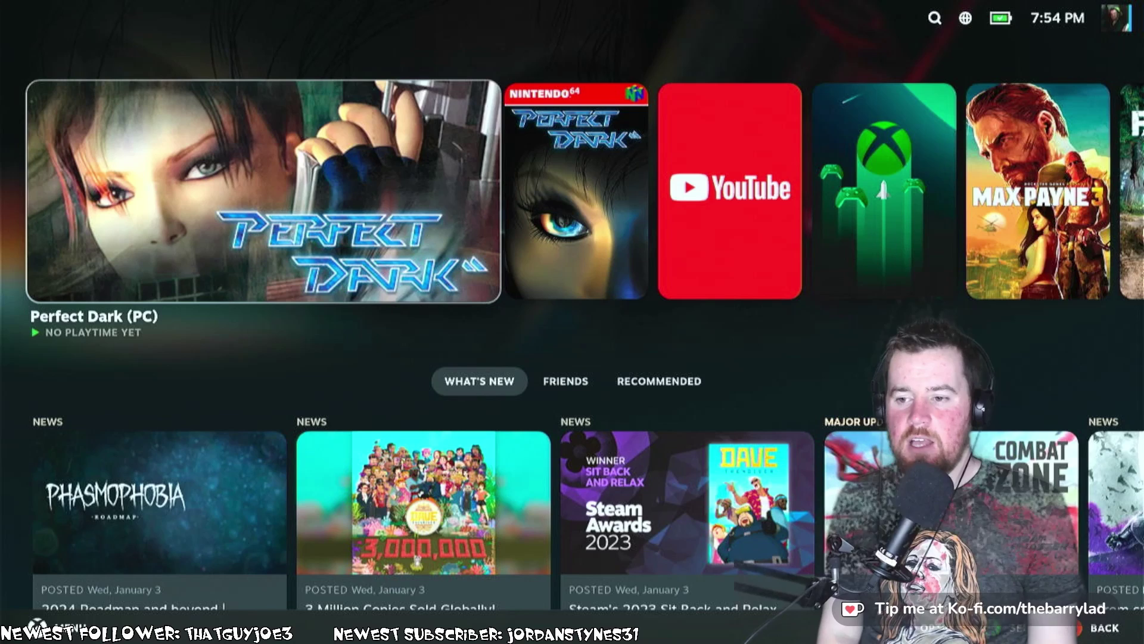
View the Decky plugin list in Quick Access, go to the SteamGridDB plugin entry, and return to the home screen.
{"action": "key", "text": "ctrl+2"}
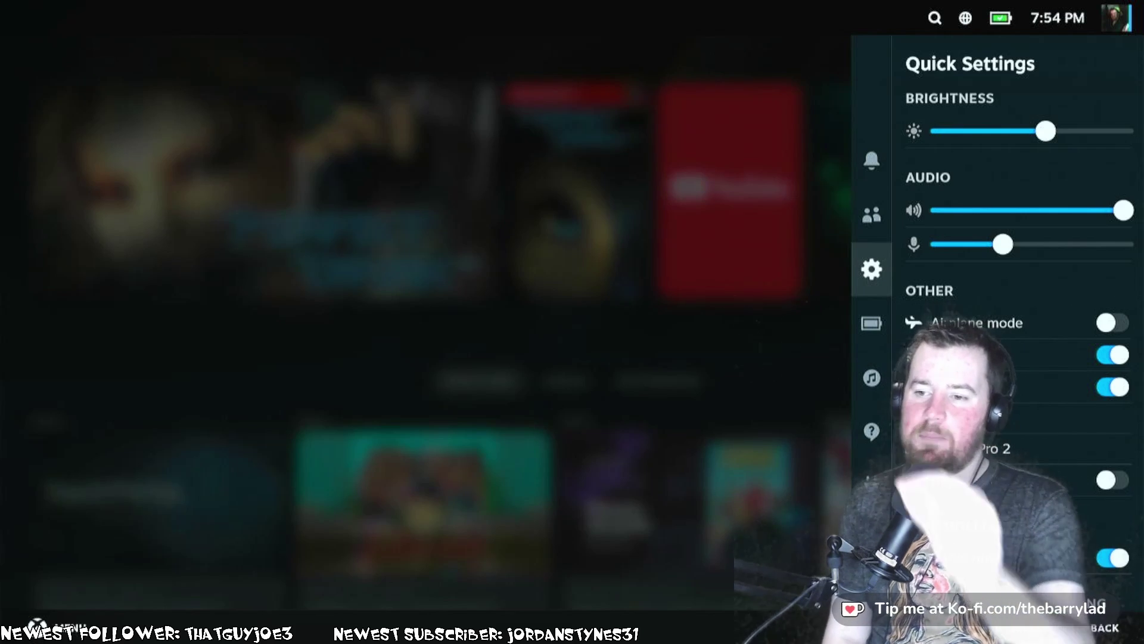
{"action": "key", "text": "Down"}
{"action": "key", "text": "Down"}
{"action": "key", "text": "Down"}
{"action": "key", "text": "Down"}
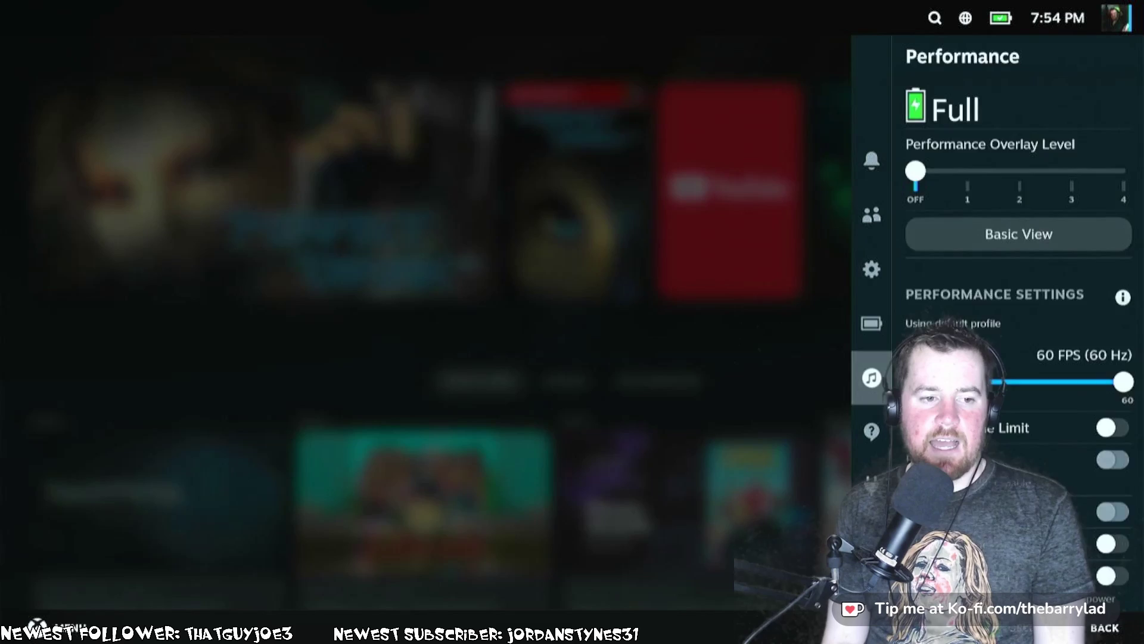
{"action": "key", "text": "Right"}
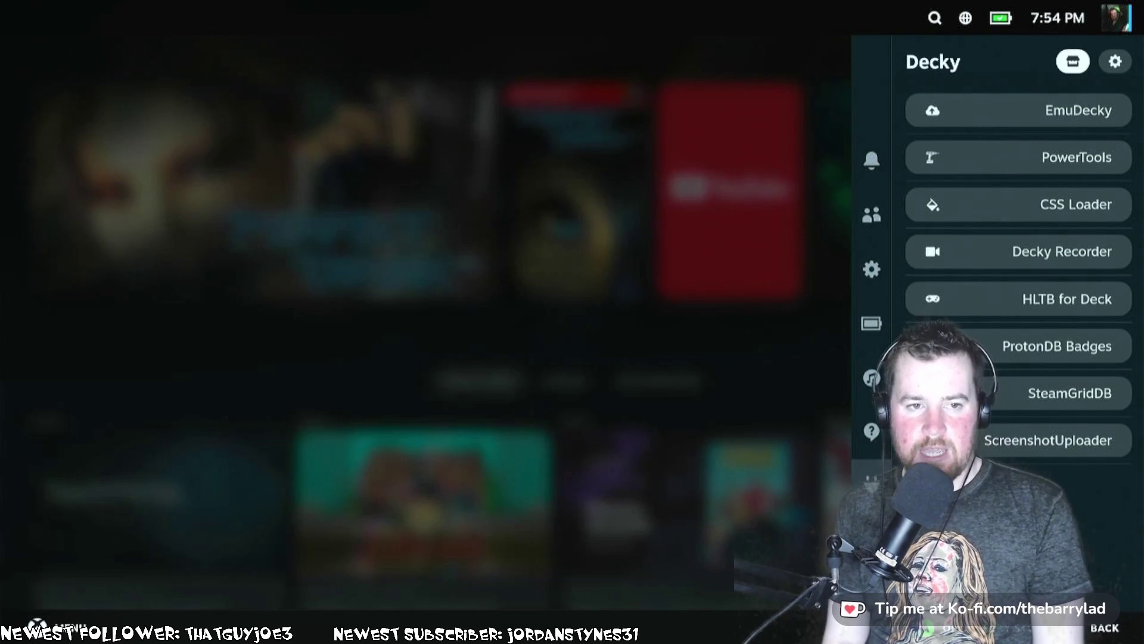
{"action": "key", "text": "Down"}
{"action": "key", "text": "Down"}
{"action": "key", "text": "Down"}
{"action": "key", "text": "Down"}
{"action": "key", "text": "Down"}
{"action": "key", "text": "Down"}
{"action": "key", "text": "Down"}
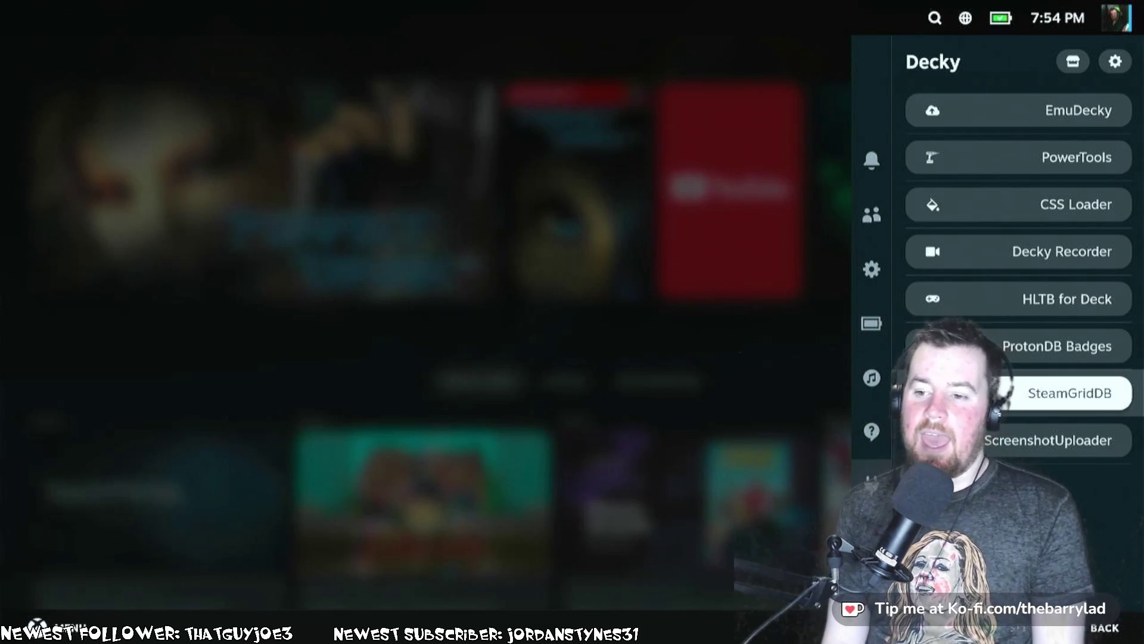
{"action": "key", "text": "Escape"}
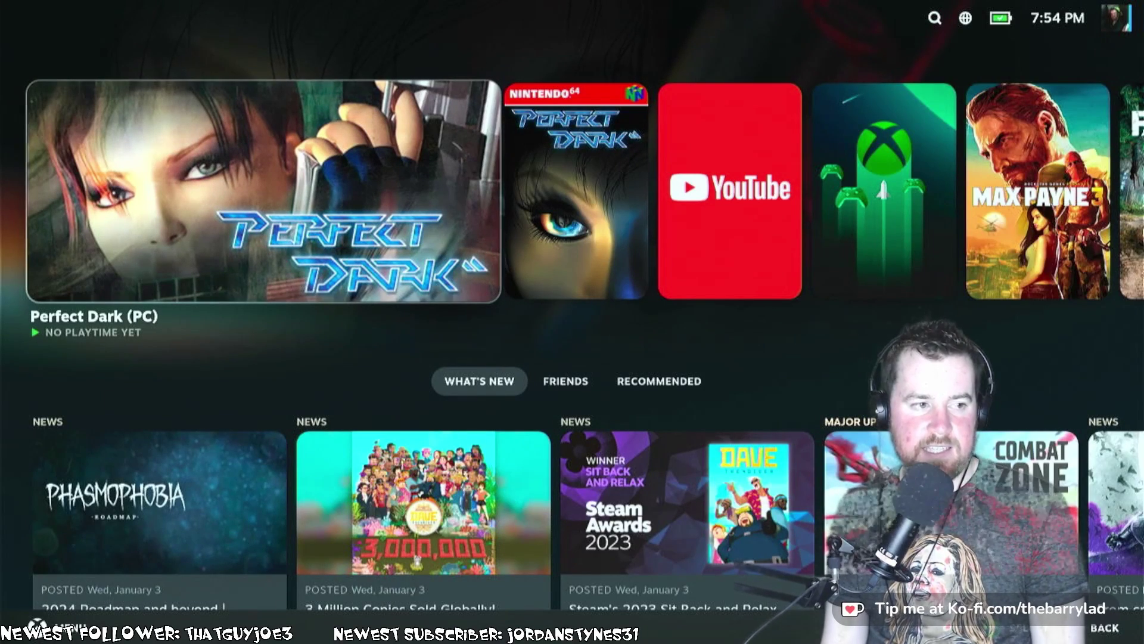
Open the Change Artwork page for Perfect Dark (PC) from its game options.
{"action": "key", "text": "Menu"}
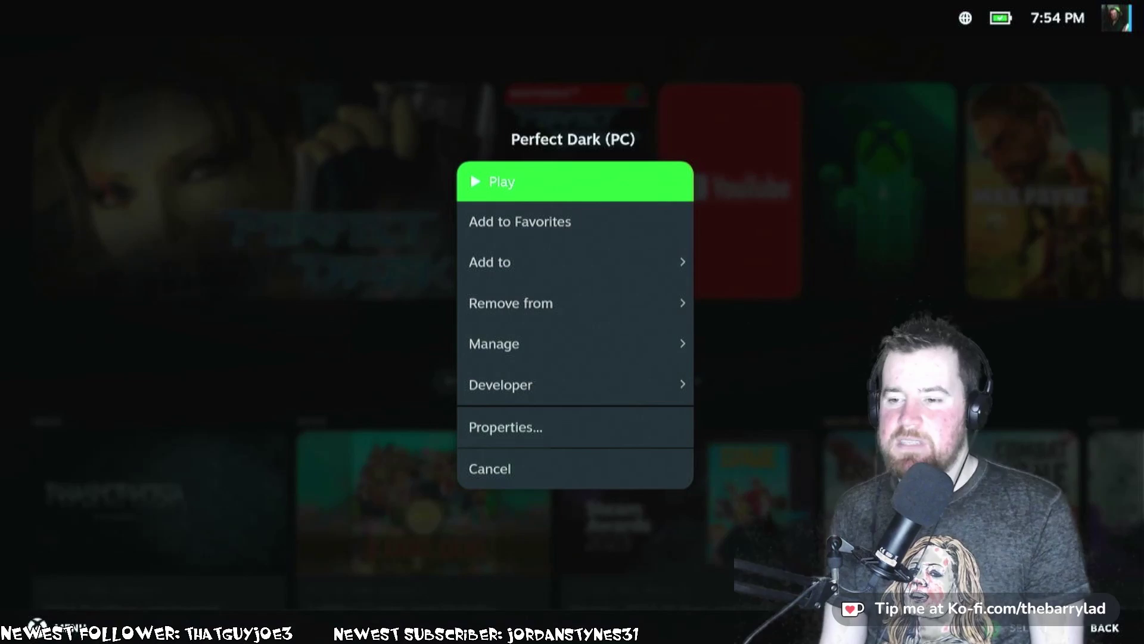
{"action": "key", "text": "Escape"}
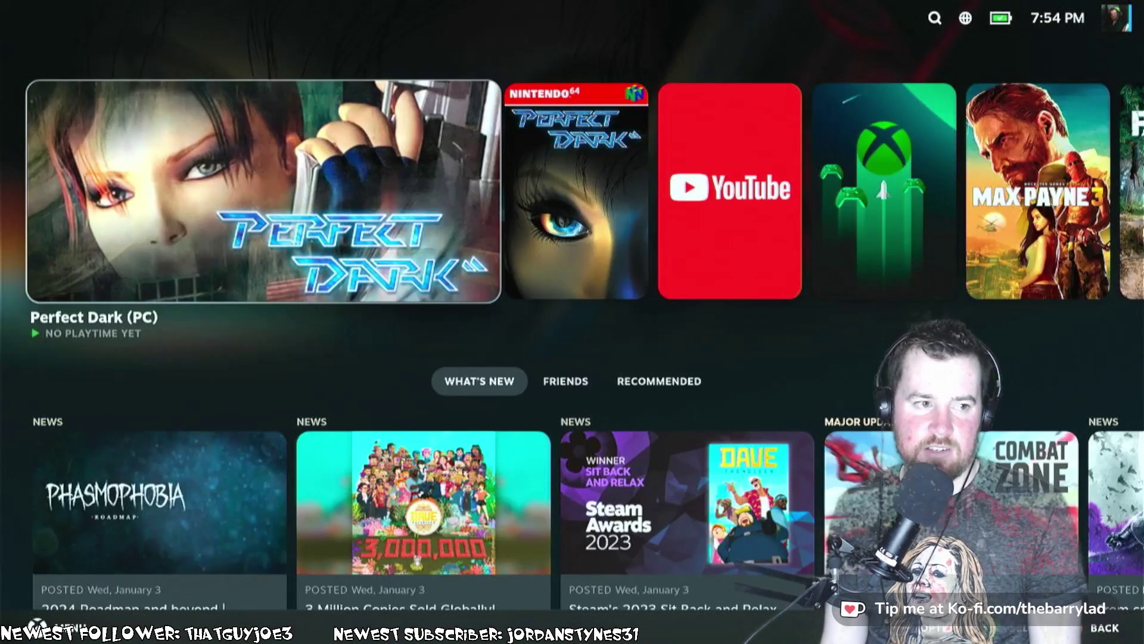
{"action": "key", "text": "Menu"}
{"action": "key", "text": "Down"}
{"action": "key", "text": "Down"}
{"action": "key", "text": "Down"}
{"action": "key", "text": "Down"}
{"action": "key", "text": "Down"}
{"action": "key", "text": "Down"}
{"action": "key", "text": "Down"}
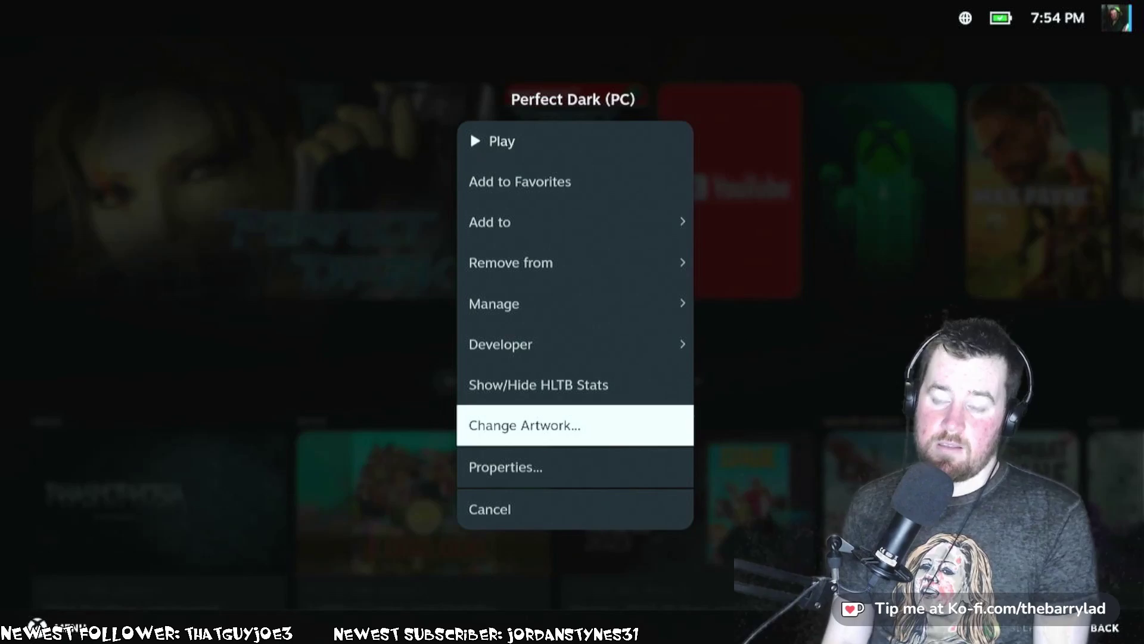
{"action": "key", "text": "Return"}
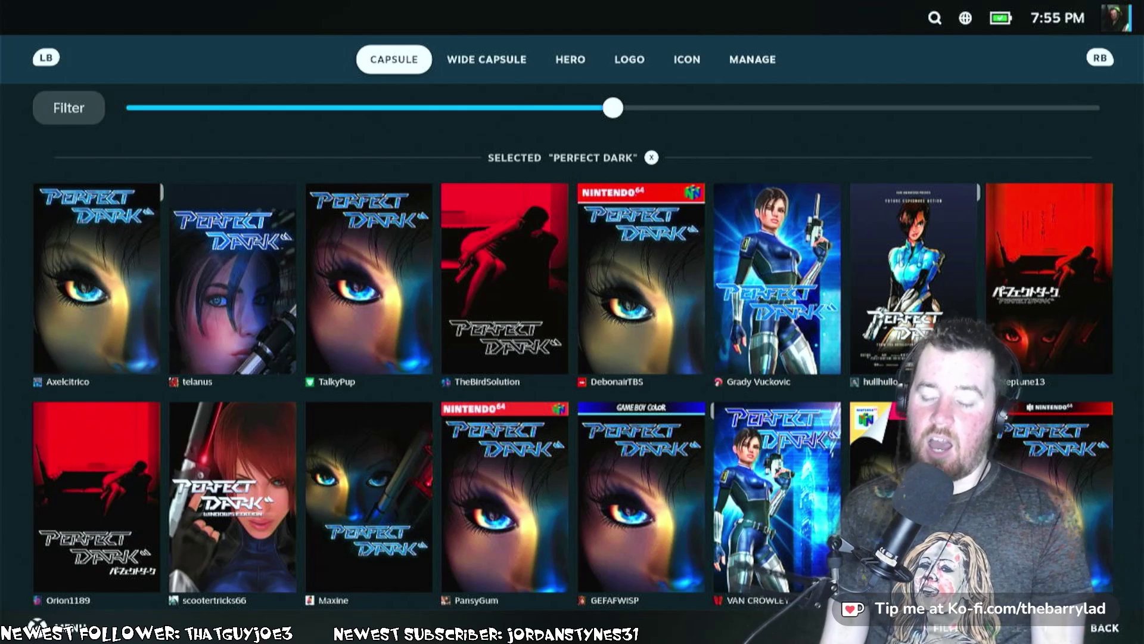
Browse the first two rows of capsule artwork offered for Perfect Dark.
{"action": "key", "text": "Down"}
{"action": "key", "text": "Right"}
{"action": "key", "text": "Right"}
{"action": "key", "text": "Right"}
{"action": "key", "text": "Down"}
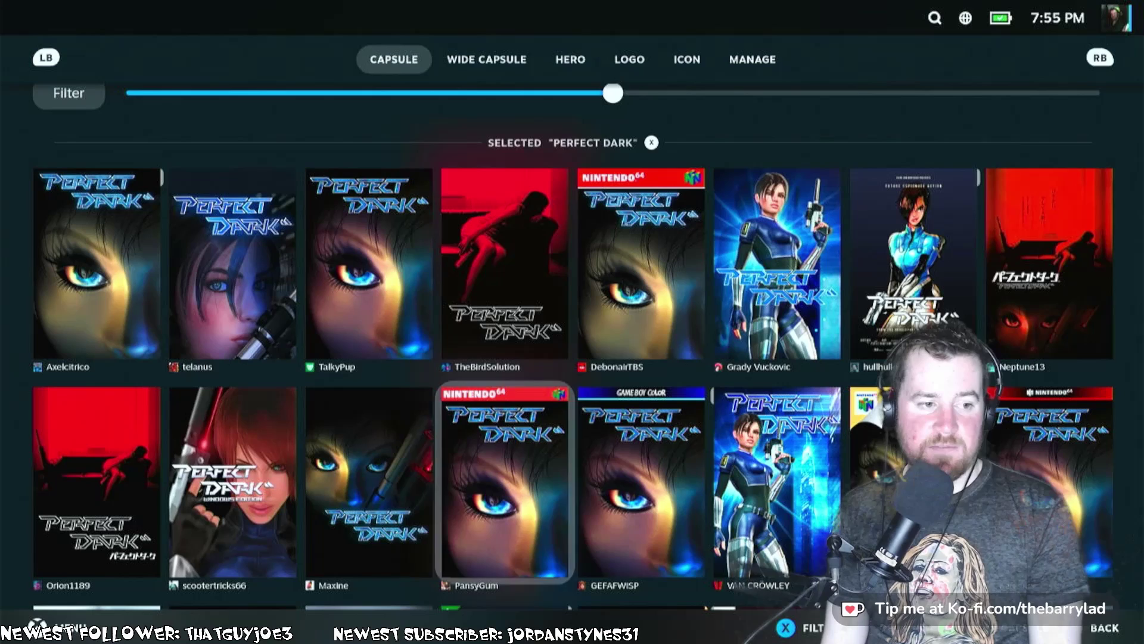
{"action": "key", "text": "Left"}
{"action": "key", "text": "Right"}
{"action": "key", "text": "Right"}
{"action": "key", "text": "Left"}
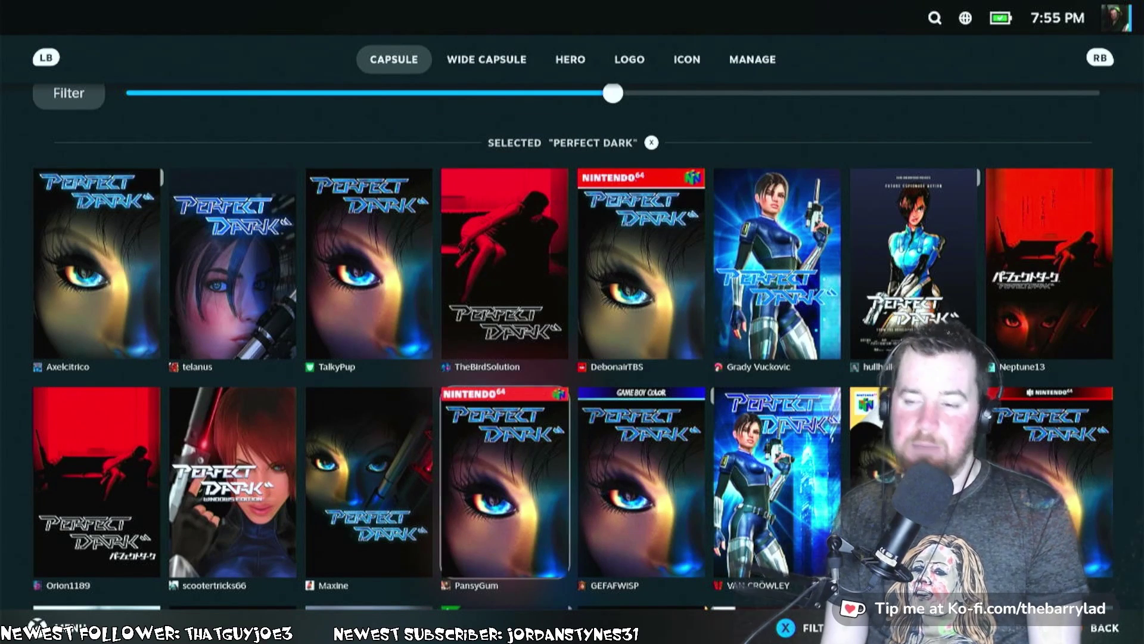
{"action": "key", "text": "Up"}
{"action": "key", "text": "Down"}
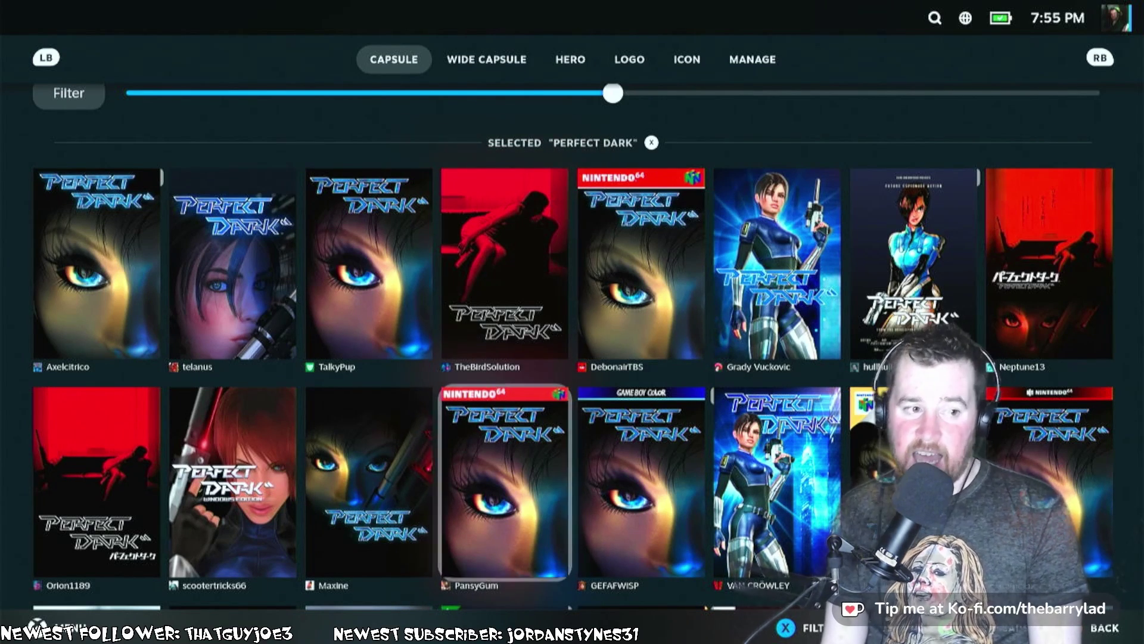
{"action": "key", "text": "Left"}
{"action": "key", "text": "Left"}
{"action": "key", "text": "Up"}
{"action": "key", "text": "Right"}
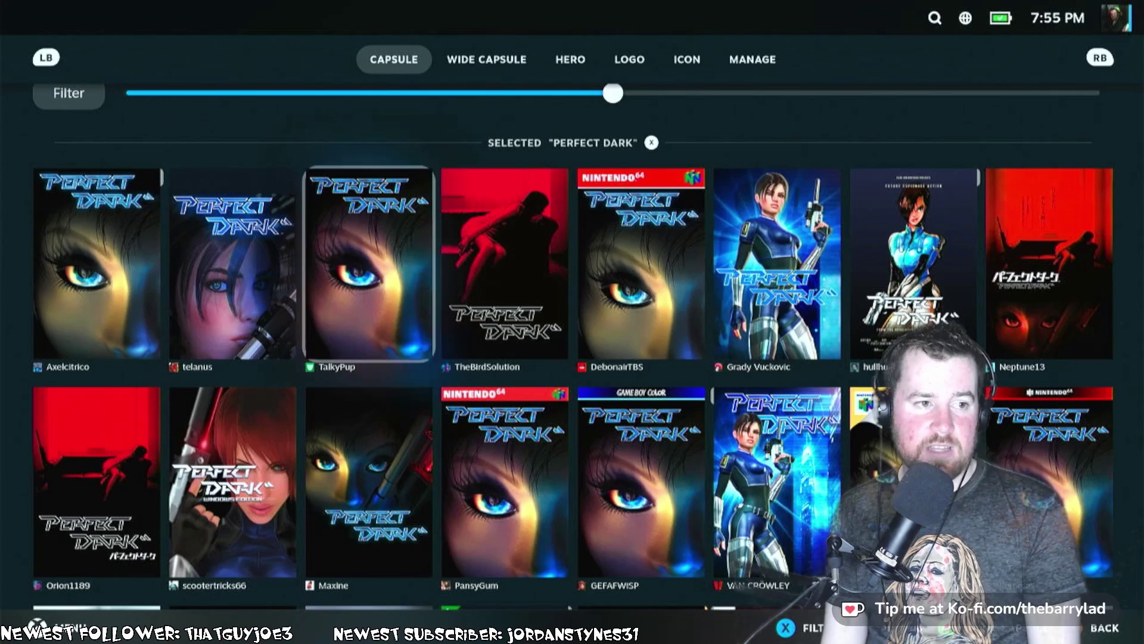
{"action": "key", "text": "Right"}
{"action": "key", "text": "Right"}
{"action": "key", "text": "Left"}
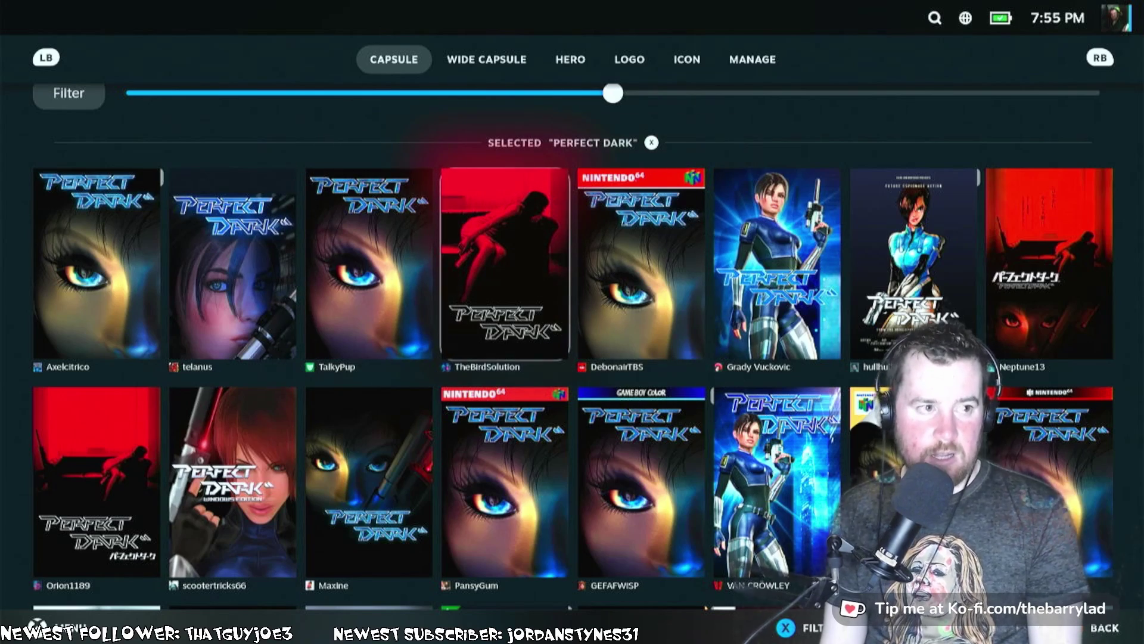
Review the wide capsule, hero and logo artwork, and return to the Perfect Dark (PC) entry in Recent Games.
{"action": "key", "text": "Page_Down"}
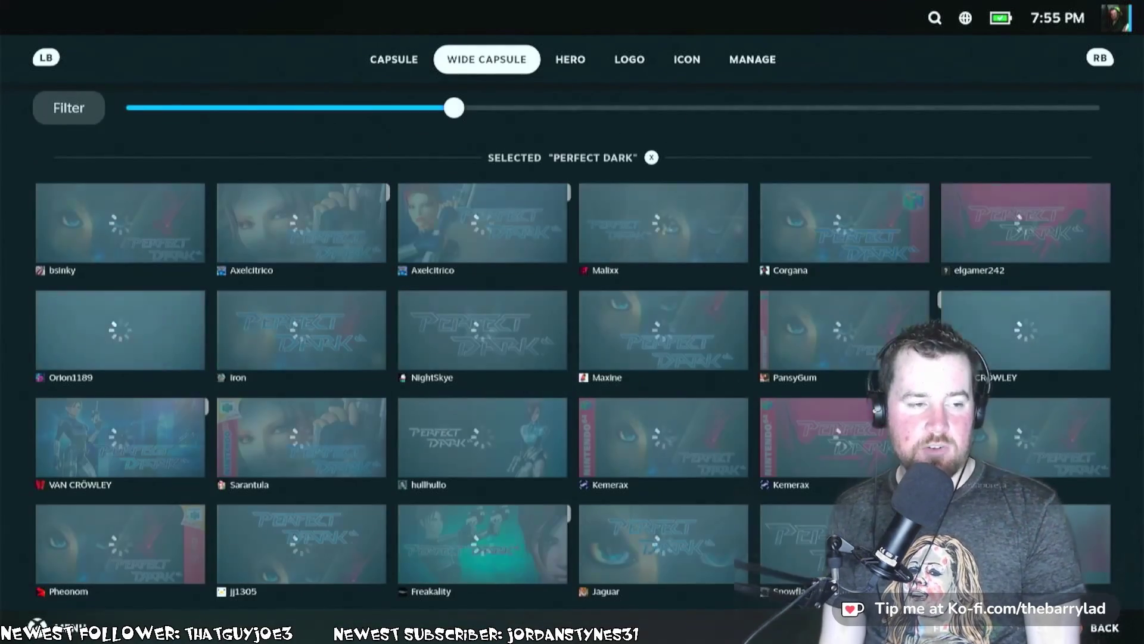
{"action": "key", "text": "Page_Down"}
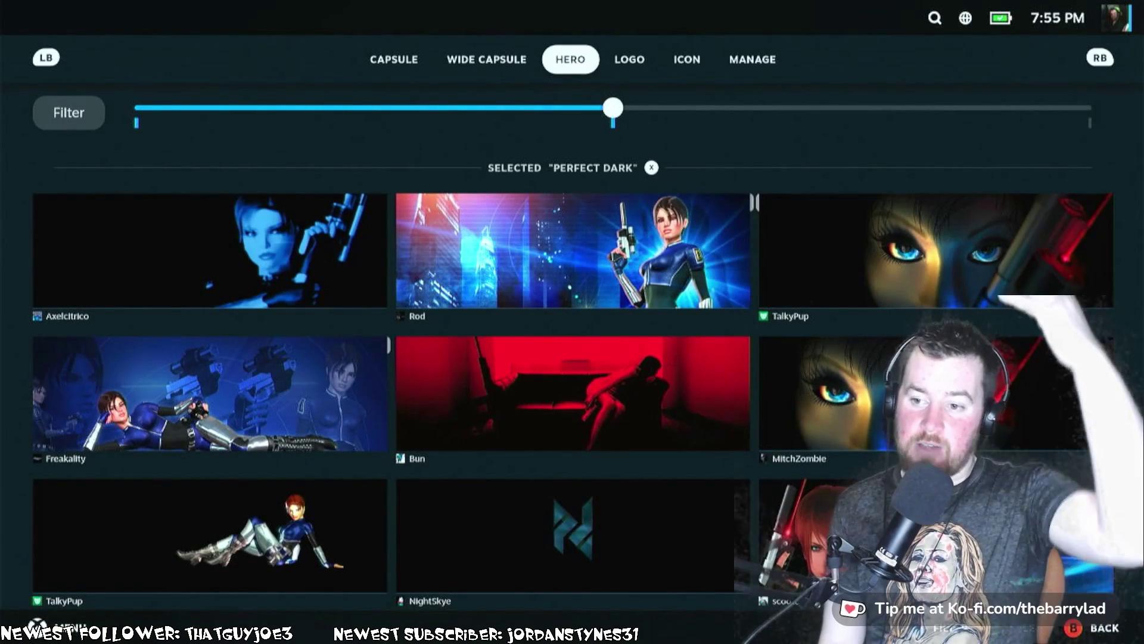
{"action": "key", "text": "Page_Down"}
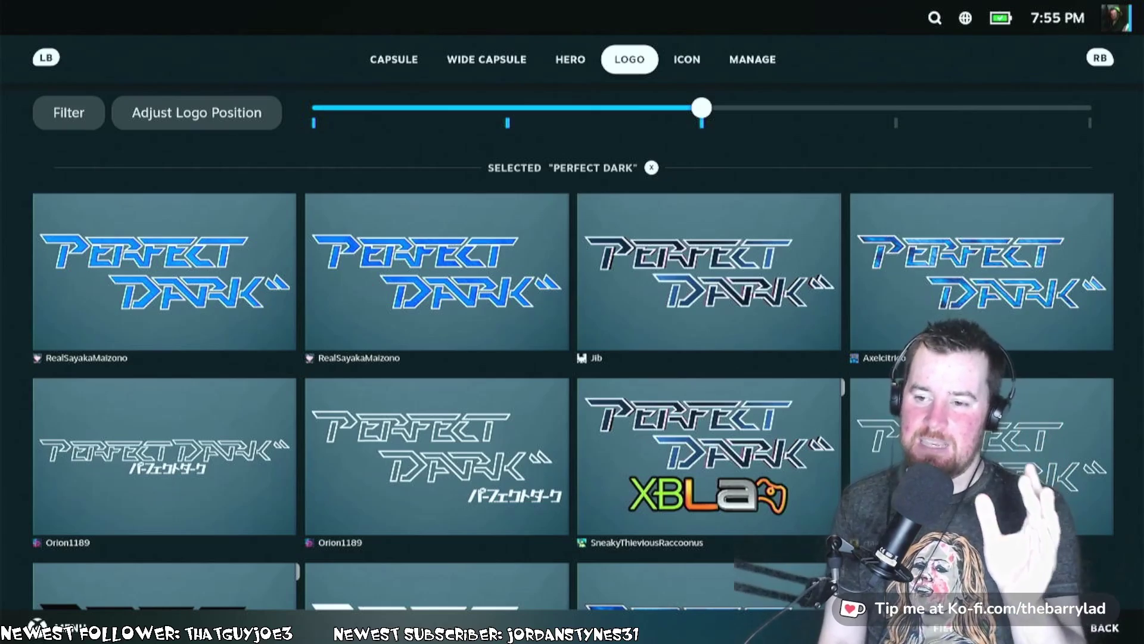
{"action": "key", "text": "Escape"}
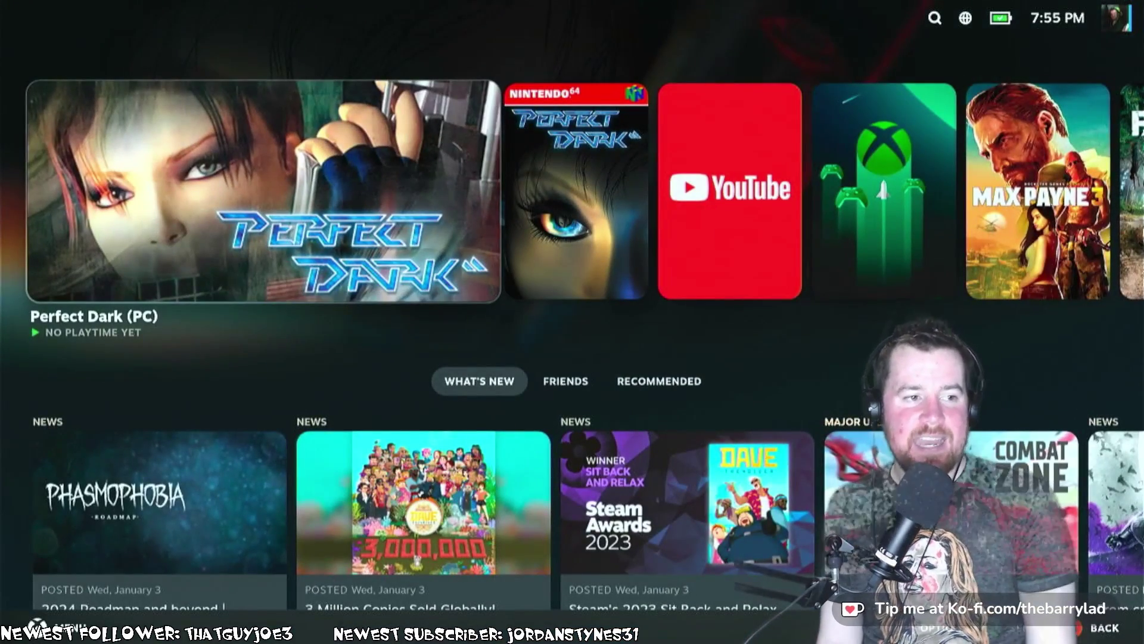
{"action": "key", "text": "Right"}
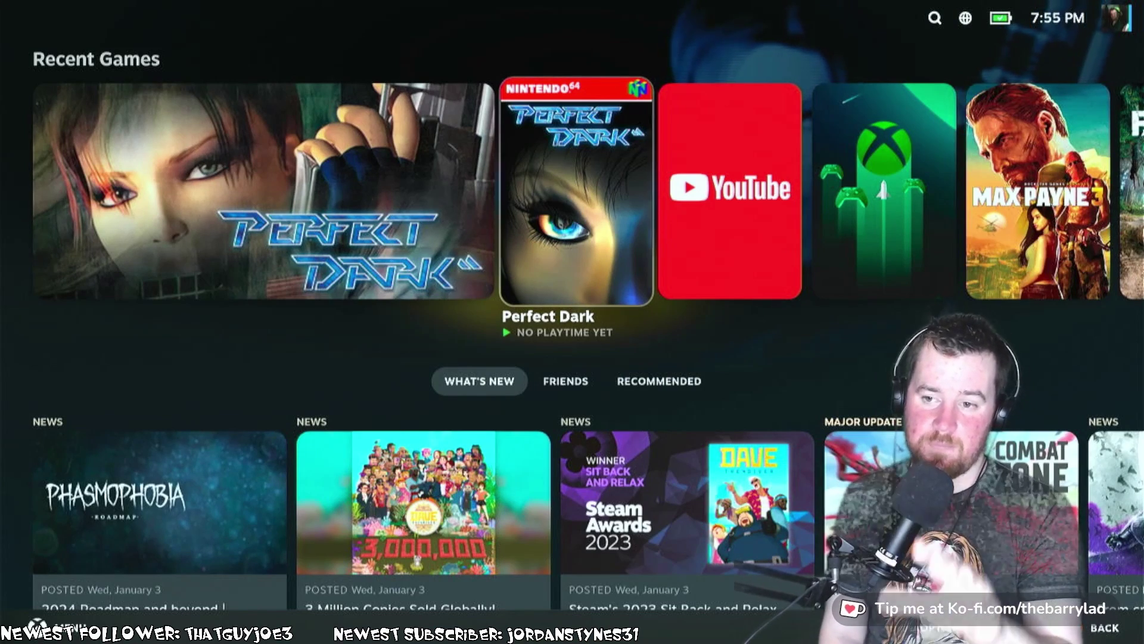
{"action": "key", "text": "Left"}
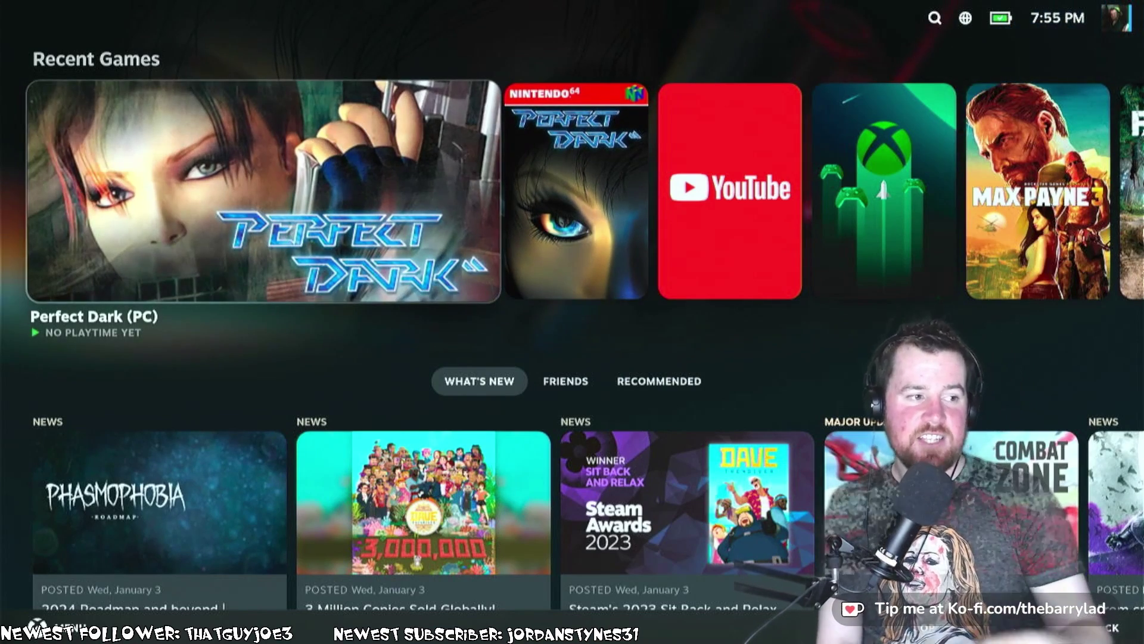